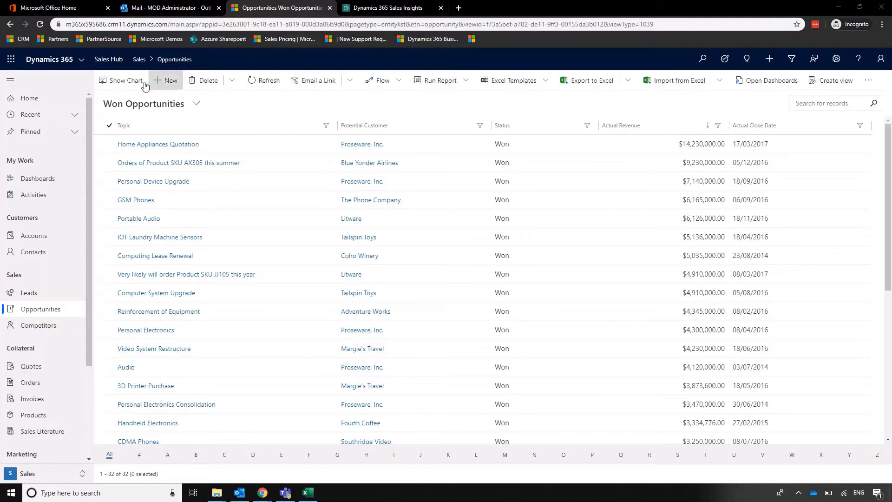
Step: Show a chart beside the Won Opportunities list and try drilling into the Proseware, Inc. bar
{"action": "left_click", "coordinate": [121, 80]}
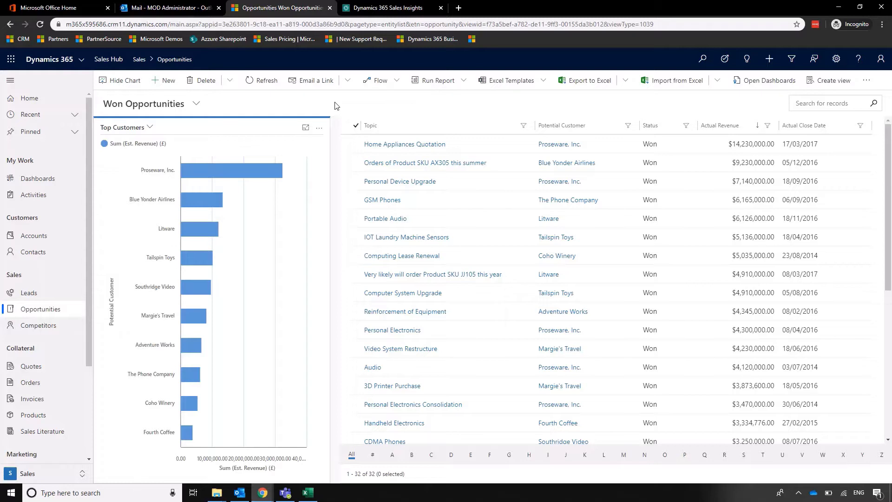
{"action": "left_click", "coordinate": [272, 176]}
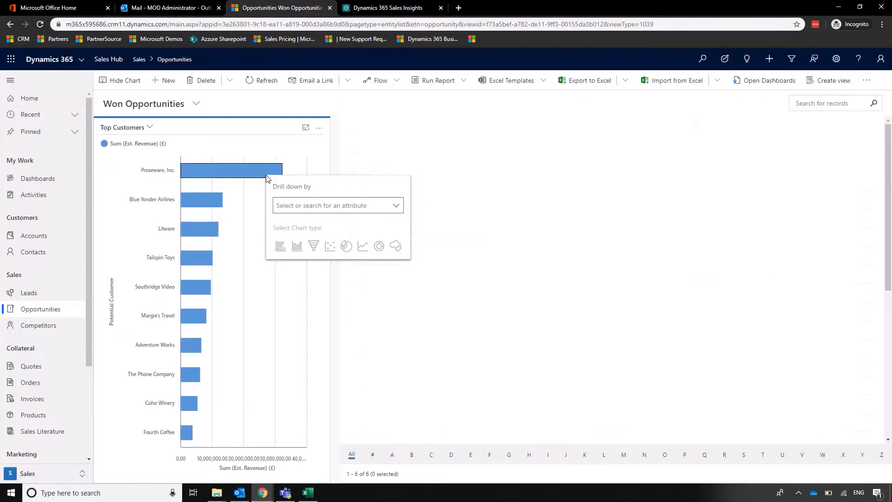
{"action": "left_click", "coordinate": [522, 390]}
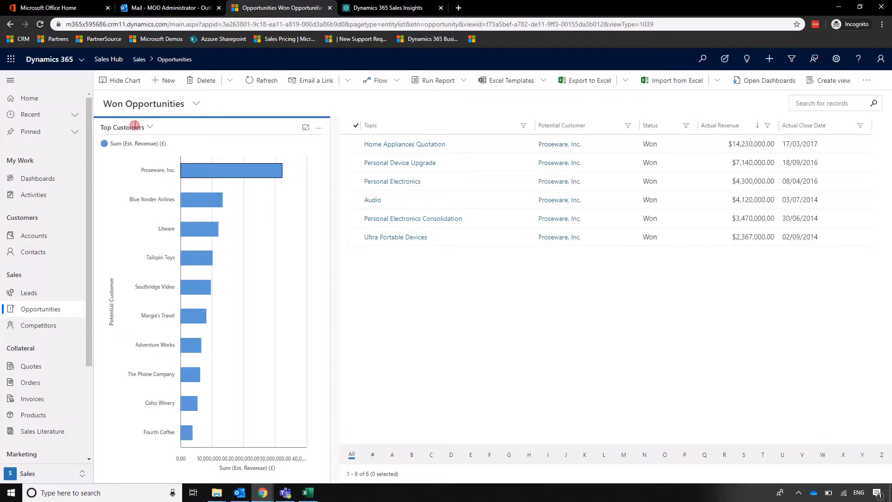
Step: Switch the chart to Actual Revenue by Month and browse the other system charts
{"action": "left_click", "coordinate": [149, 129]}
{"action": "left_click", "coordinate": [118, 180]}
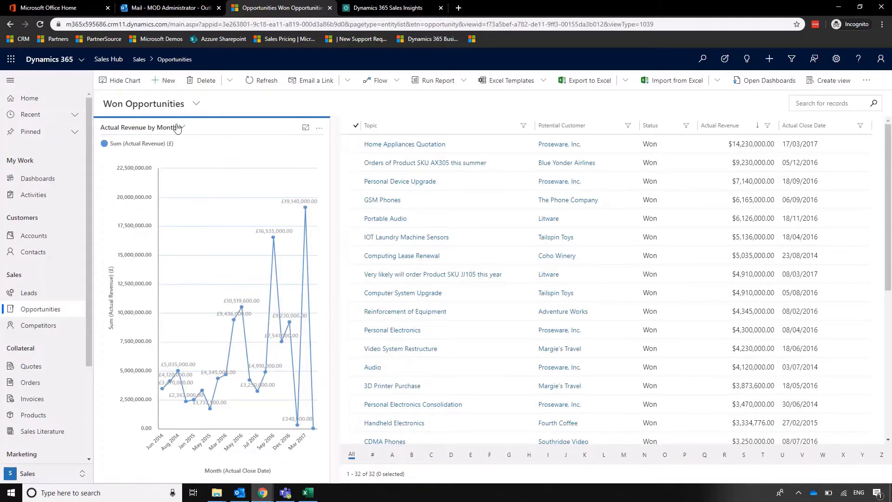
{"action": "left_click", "coordinate": [182, 126]}
{"action": "scroll", "coordinate": [146, 197], "scroll_direction": "down", "scroll_amount": 1}
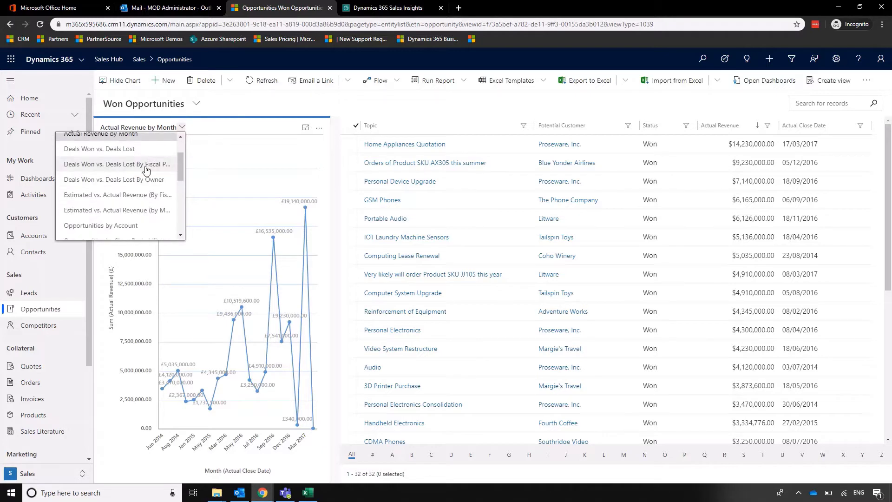
{"action": "scroll", "coordinate": [146, 170], "scroll_direction": "up", "scroll_amount": 1}
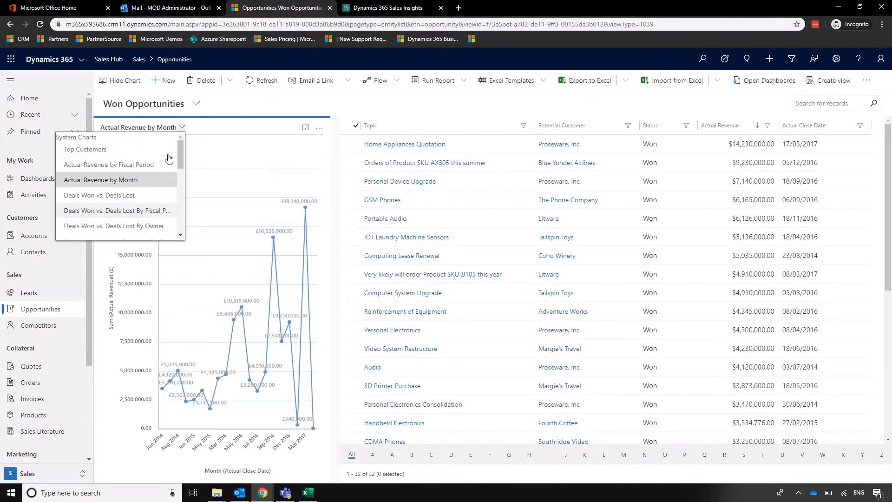
Step: Start a new chart from the chart's more-actions menu, then close its designer and acknowledge the notice
{"action": "left_click", "coordinate": [226, 131]}
{"action": "left_click", "coordinate": [319, 128]}
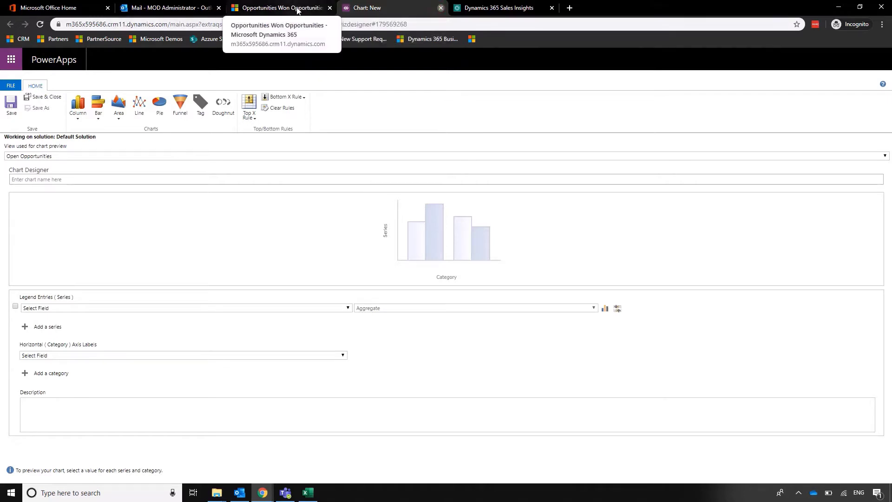
{"action": "left_click", "coordinate": [279, 7]}
{"action": "left_click", "coordinate": [516, 285]}
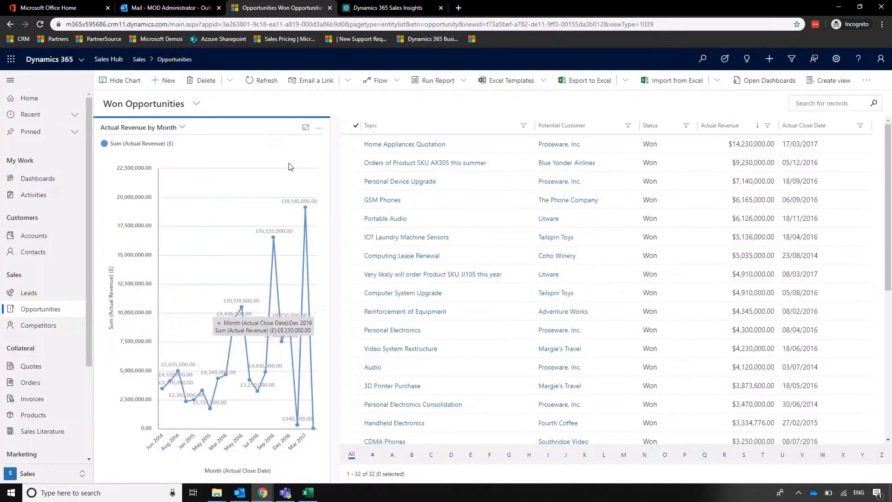
Step: Hide the chart pane so only the Won Opportunities list remains
{"action": "left_click", "coordinate": [125, 82]}
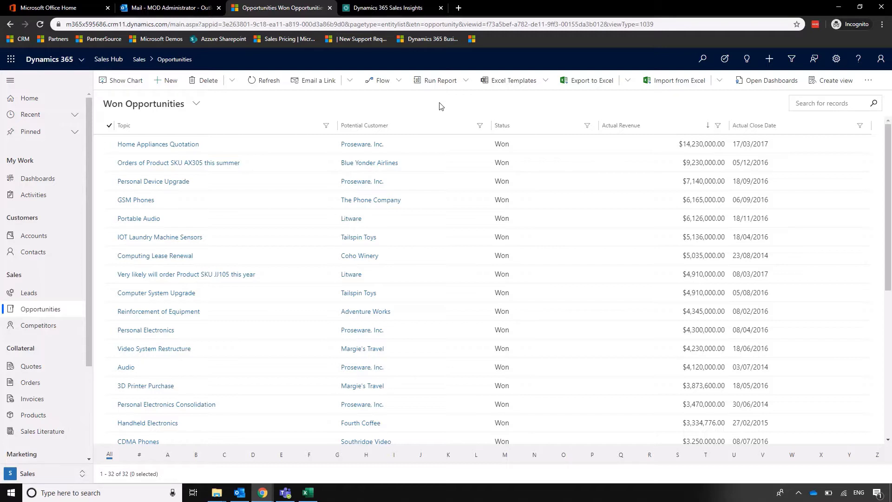
Step: Start a new personal view based on the Won Opportunities saved view
{"action": "left_click", "coordinate": [836, 81]}
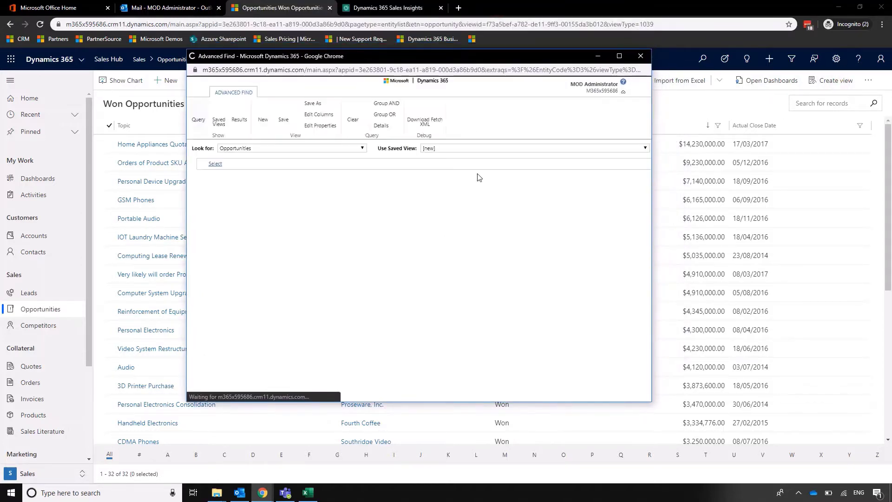
{"action": "left_click", "coordinate": [532, 149]}
{"action": "scroll", "coordinate": [527, 200], "scroll_direction": "down", "scroll_amount": 5}
{"action": "left_click", "coordinate": [497, 390]}
{"action": "left_click", "coordinate": [359, 261]}
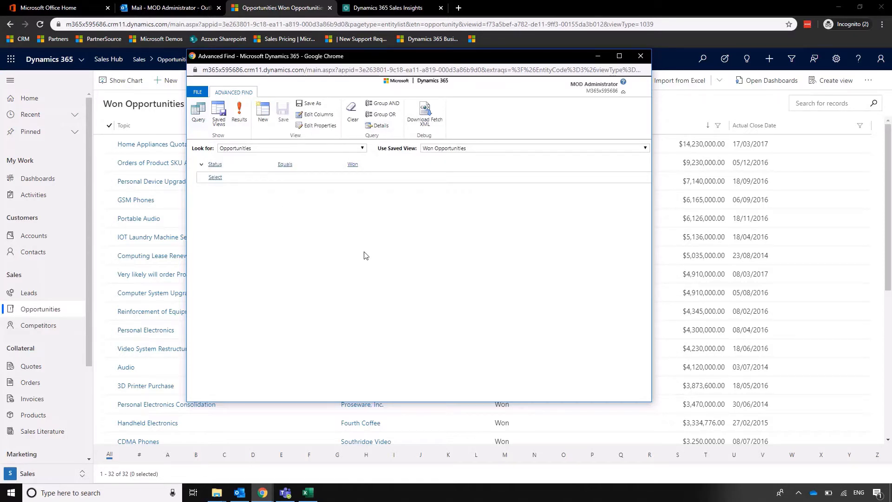
Step: Add a Final Decision Date column and position it after Actual Close Date
{"action": "left_click", "coordinate": [316, 116]}
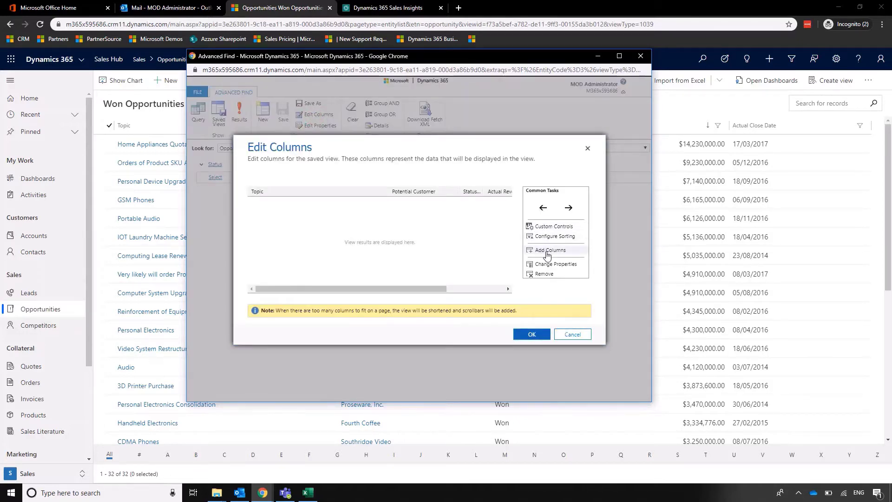
{"action": "left_click", "coordinate": [544, 250]}
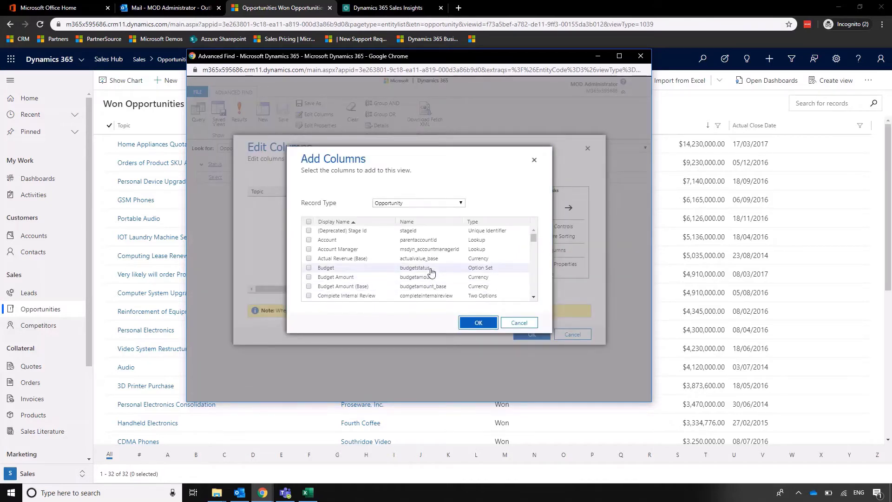
{"action": "scroll", "coordinate": [431, 272], "scroll_direction": "down", "scroll_amount": 1}
{"action": "scroll", "coordinate": [432, 272], "scroll_direction": "up", "scroll_amount": 3}
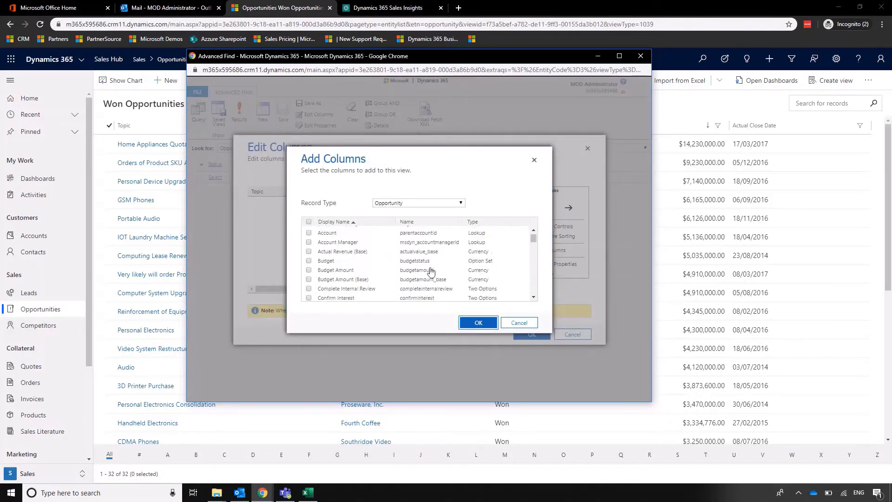
{"action": "scroll", "coordinate": [419, 272], "scroll_direction": "down", "scroll_amount": 5}
{"action": "scroll", "coordinate": [412, 272], "scroll_direction": "down", "scroll_amount": 3}
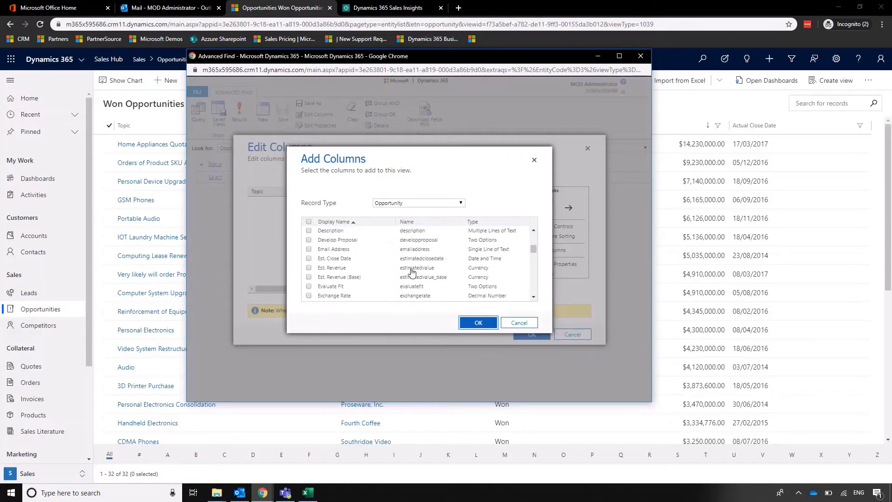
{"action": "scroll", "coordinate": [412, 272], "scroll_direction": "down", "scroll_amount": 2}
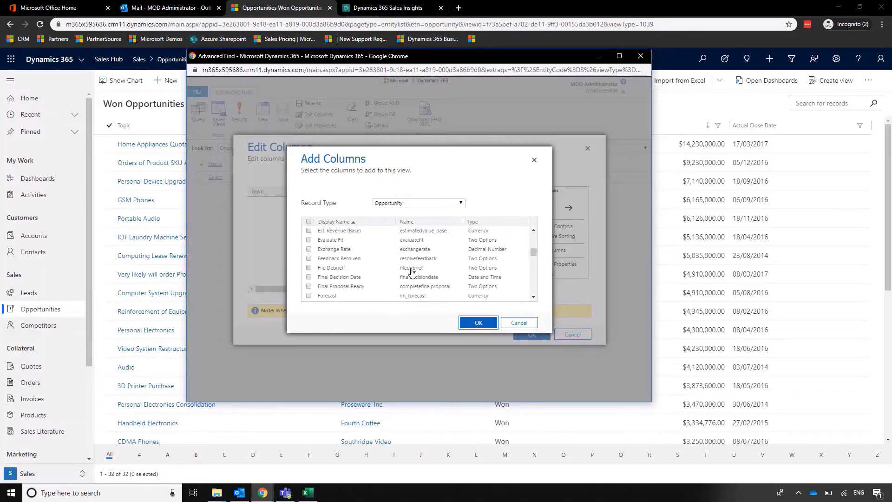
{"action": "scroll", "coordinate": [412, 272], "scroll_direction": "up", "scroll_amount": 1}
{"action": "scroll", "coordinate": [409, 273], "scroll_direction": "down", "scroll_amount": 1}
{"action": "left_click", "coordinate": [308, 277]}
{"action": "left_click", "coordinate": [478, 323]}
{"action": "left_click", "coordinate": [390, 292]}
{"action": "left_click", "coordinate": [545, 210]}
{"action": "left_click", "coordinate": [569, 208]}
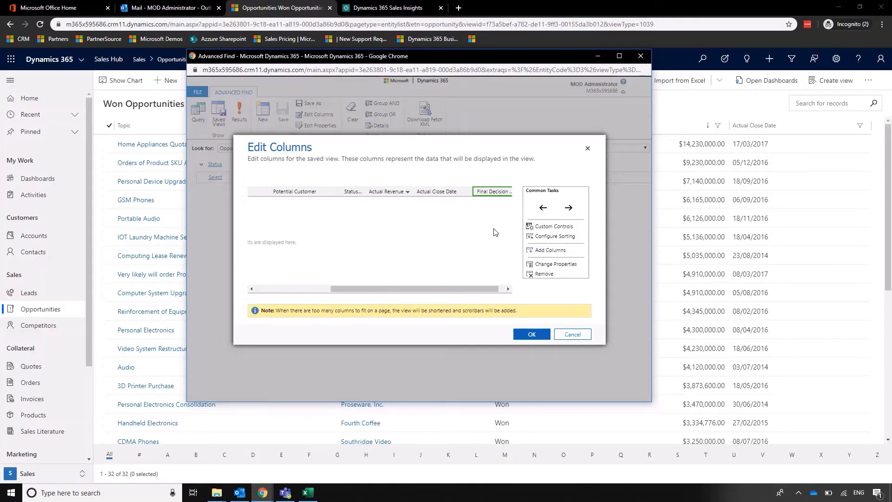
Step: Accept the columns, save as 'Won Opportunities - Actual vs Decision Date', and close Advanced Find
{"action": "left_click", "coordinate": [526, 335]}
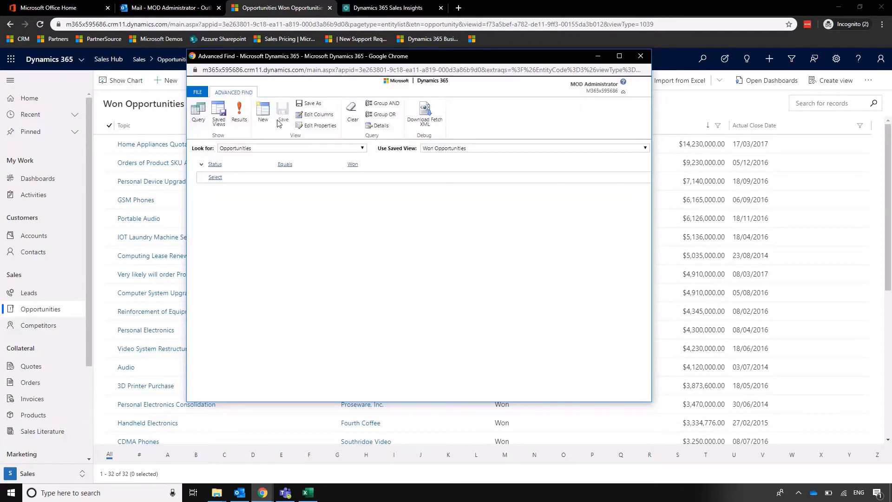
{"action": "left_click", "coordinate": [309, 103]}
{"action": "left_click", "coordinate": [407, 238]}
{"action": "type", "text": "- Actual vs Decis"}
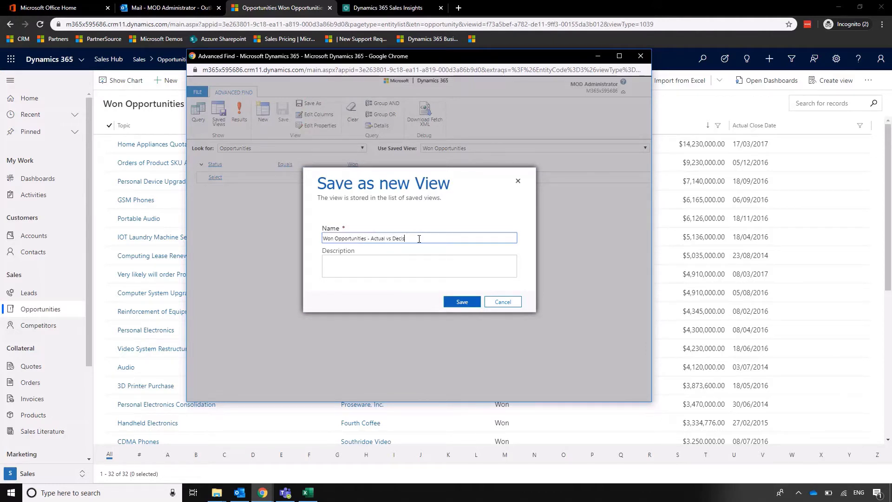
{"action": "type", "text": "ion Date"}
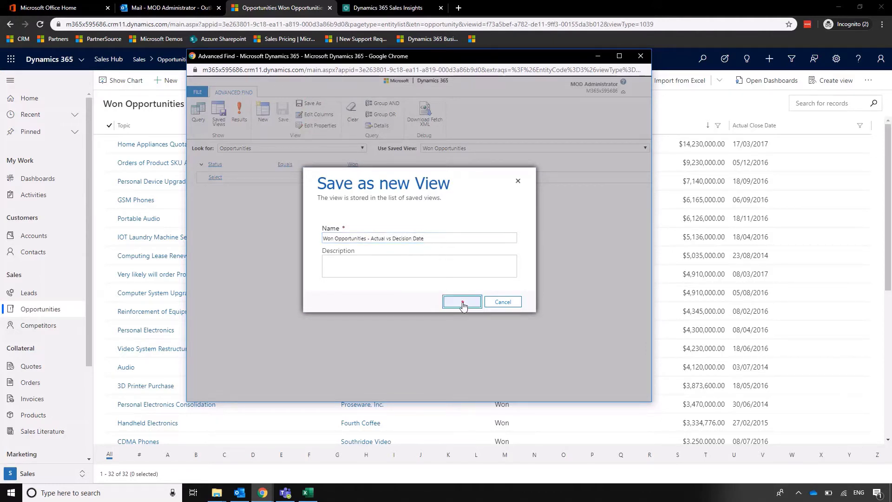
{"action": "left_click", "coordinate": [463, 303]}
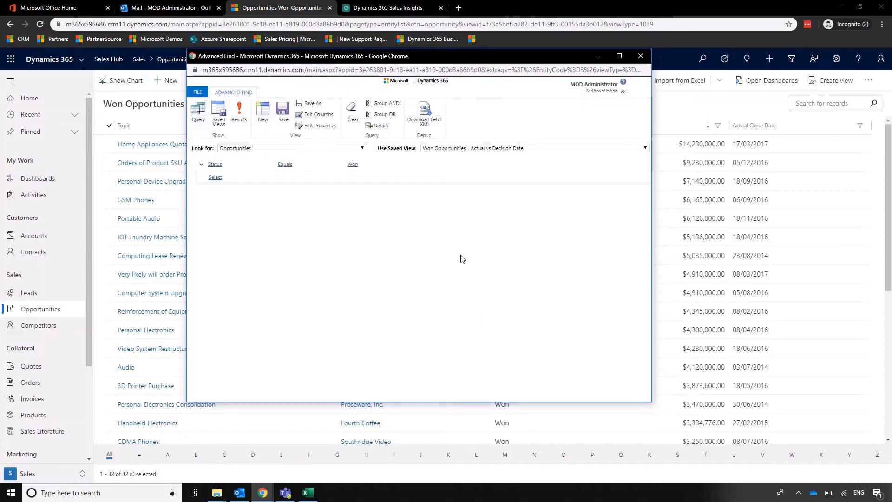
{"action": "left_click", "coordinate": [641, 56]}
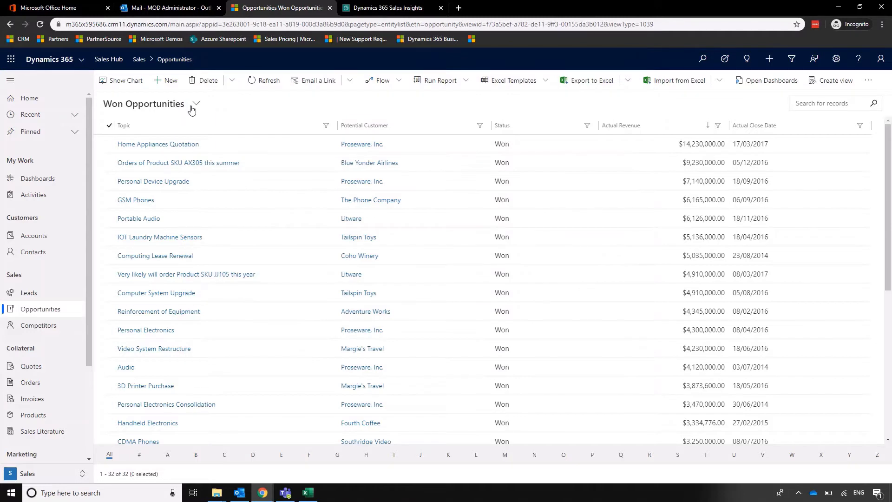
Step: Switch to the 'Won Opportunities - Actual vs Decision Date' view, export it to Excel and open the file
{"action": "left_click", "coordinate": [196, 103]}
{"action": "scroll", "coordinate": [168, 154], "scroll_direction": "down", "scroll_amount": 2}
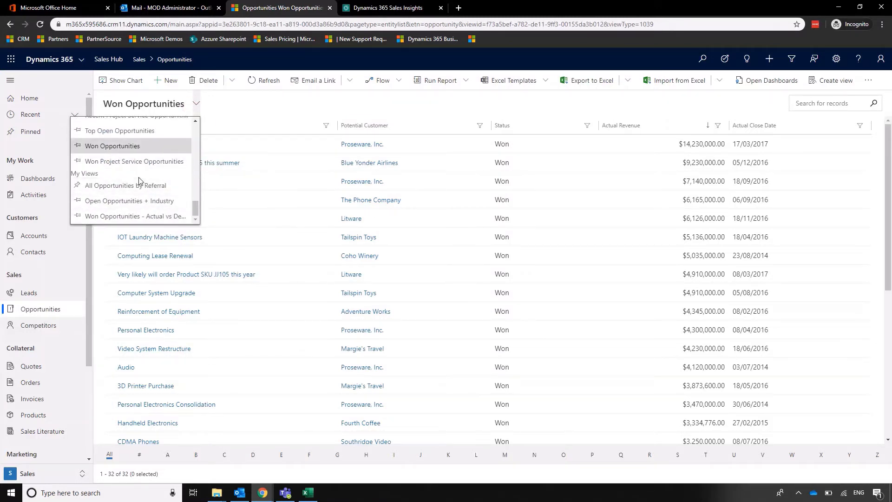
{"action": "left_click", "coordinate": [139, 217]}
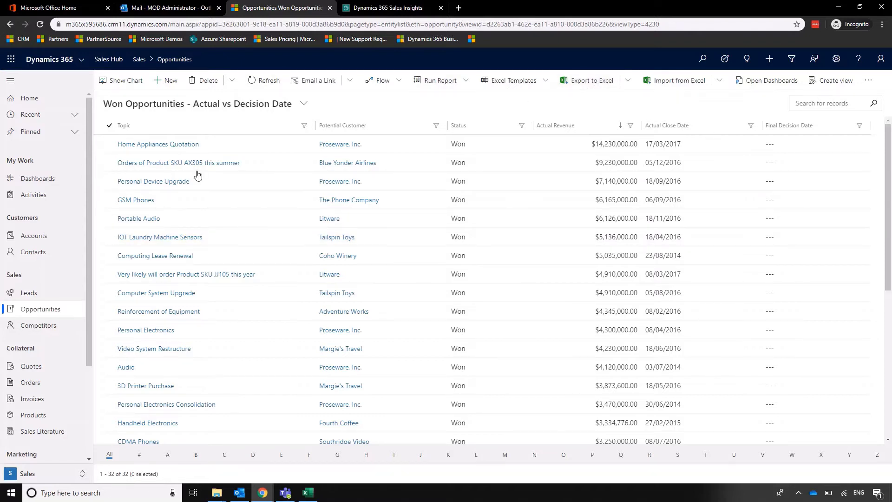
{"action": "left_click", "coordinate": [590, 83]}
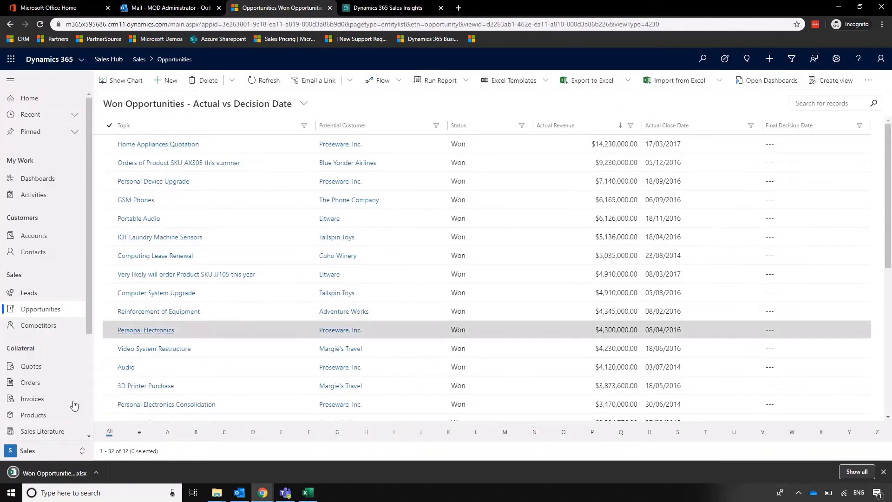
{"action": "left_click", "coordinate": [44, 471]}
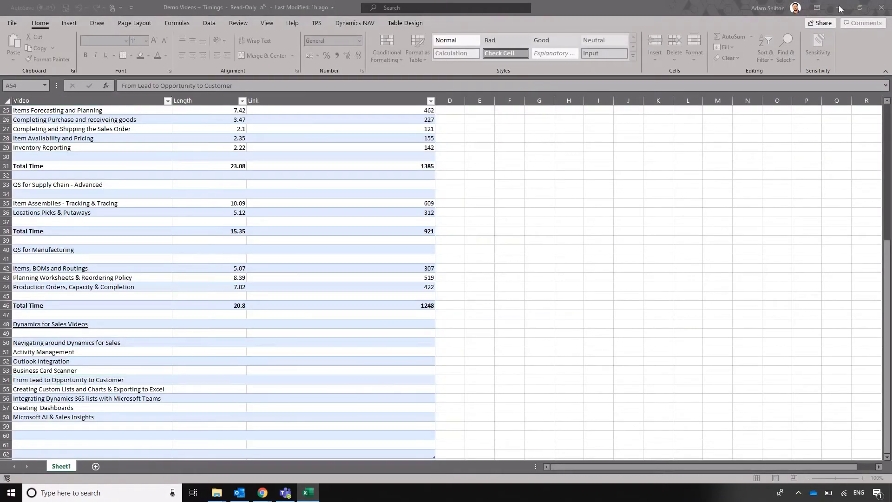
Step: Minimize the timings workbook and enable editing of the exported workbook
{"action": "left_click", "coordinate": [840, 7]}
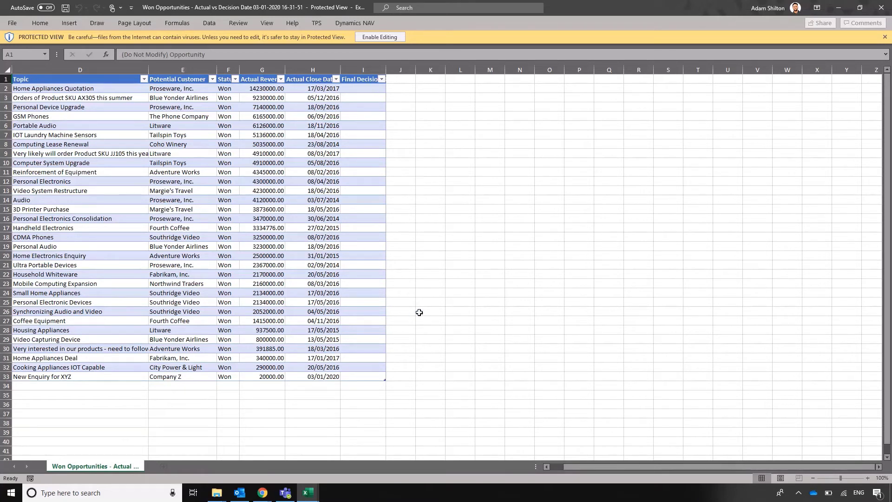
{"action": "left_click", "coordinate": [391, 195]}
{"action": "left_click", "coordinate": [389, 39]}
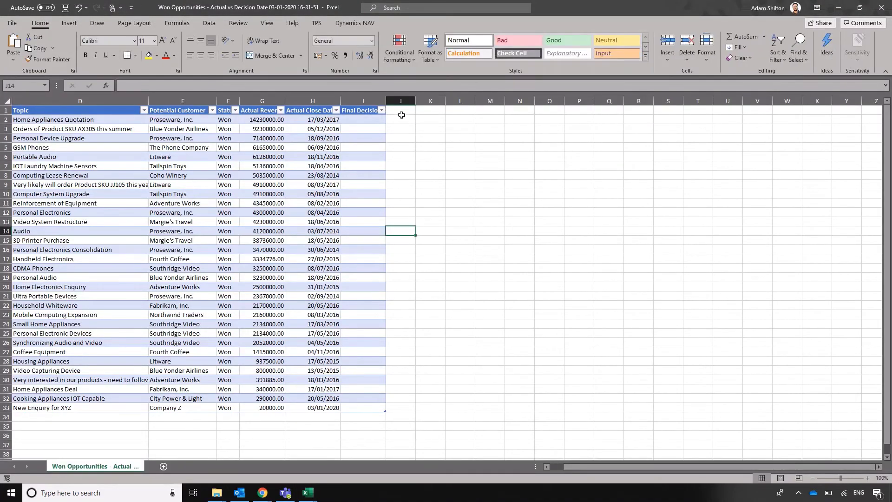
Step: Add a 'Difference' header in J1 and select cell J2 below it
{"action": "left_click", "coordinate": [402, 119]}
{"action": "left_click", "coordinate": [400, 111]}
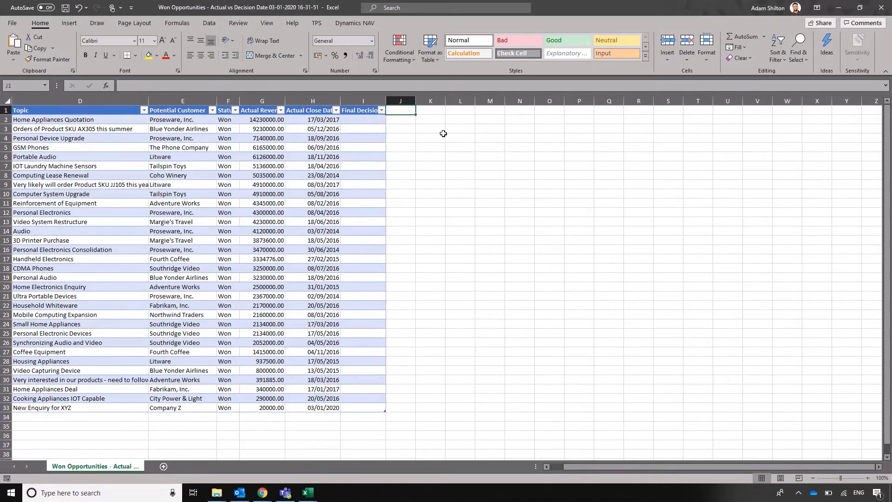
{"action": "type", "text": "Difference"}
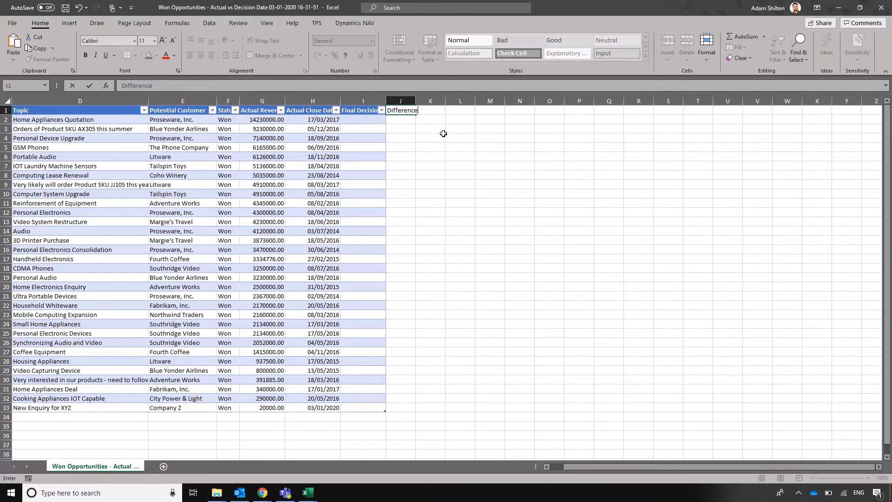
{"action": "key", "text": "Return"}
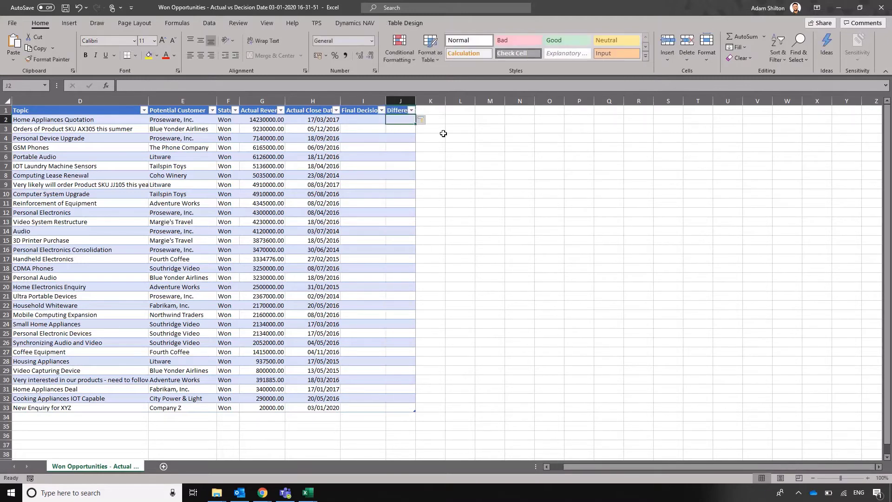
{"action": "left_click", "coordinate": [311, 119]}
{"action": "left_click", "coordinate": [358, 119]}
{"action": "left_click", "coordinate": [401, 120]}
{"action": "left_click", "coordinate": [264, 498]}
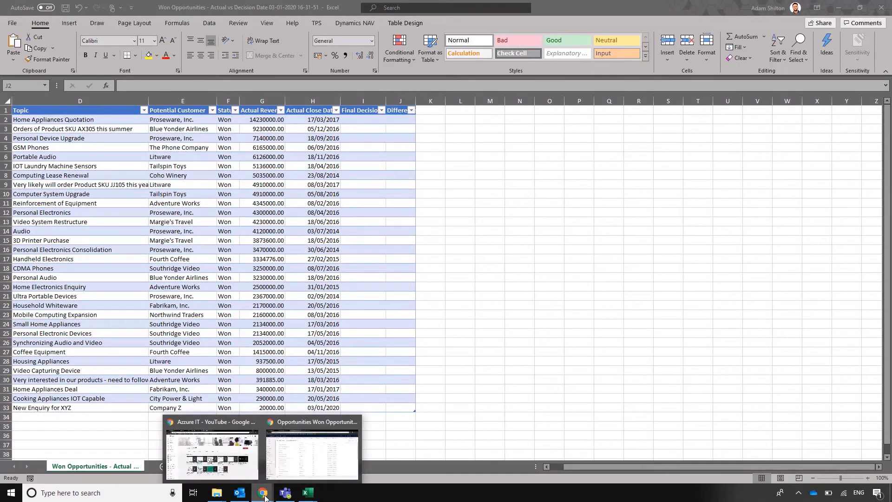
Step: Switch back to the Chrome window showing the Won Opportunities view
{"action": "left_click", "coordinate": [326, 460]}
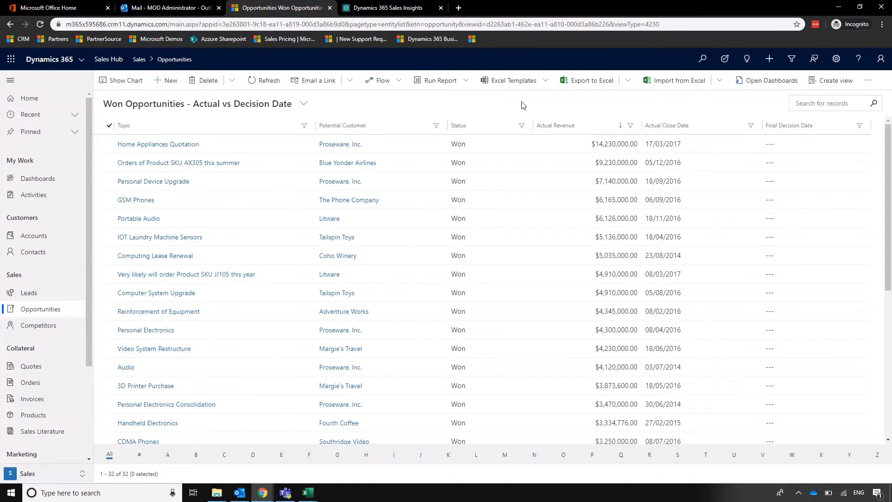
Step: From Dashboards, start a new Dynamics 365 Dashboard with the 2-Column Regular Dashboard layout
{"action": "left_click", "coordinate": [29, 179]}
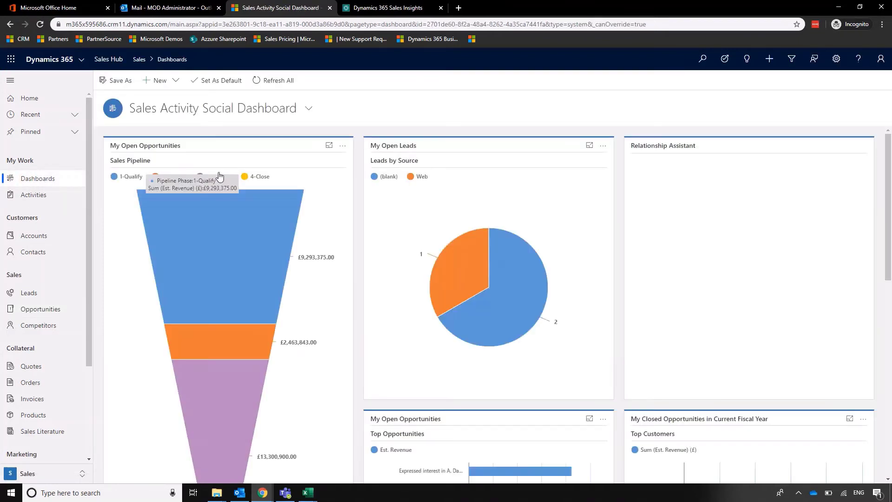
{"action": "left_click", "coordinate": [176, 87]}
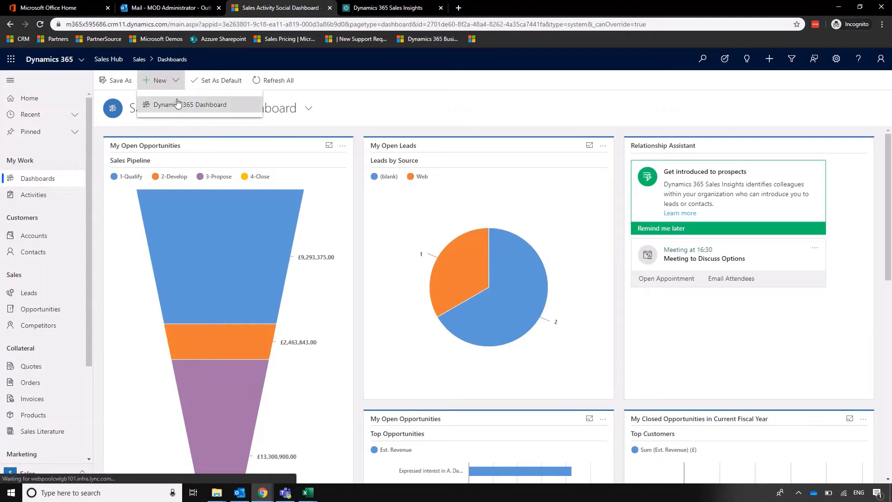
{"action": "left_click", "coordinate": [169, 103]}
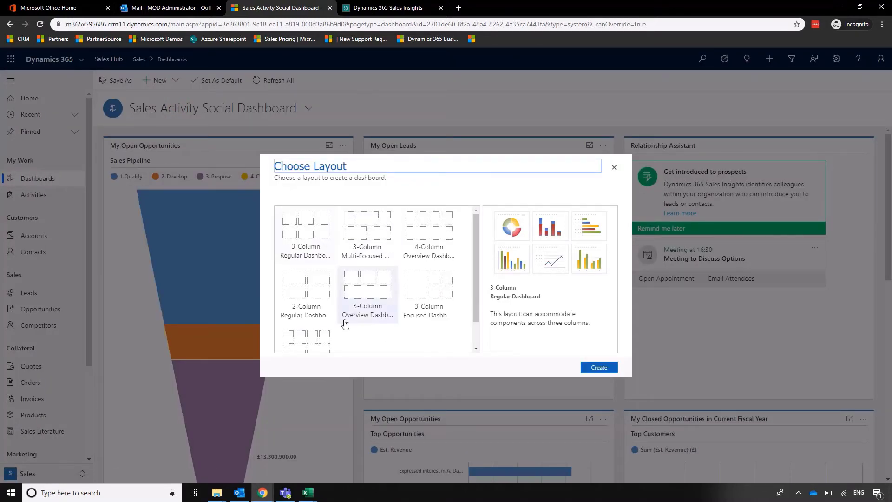
{"action": "left_click", "coordinate": [313, 293]}
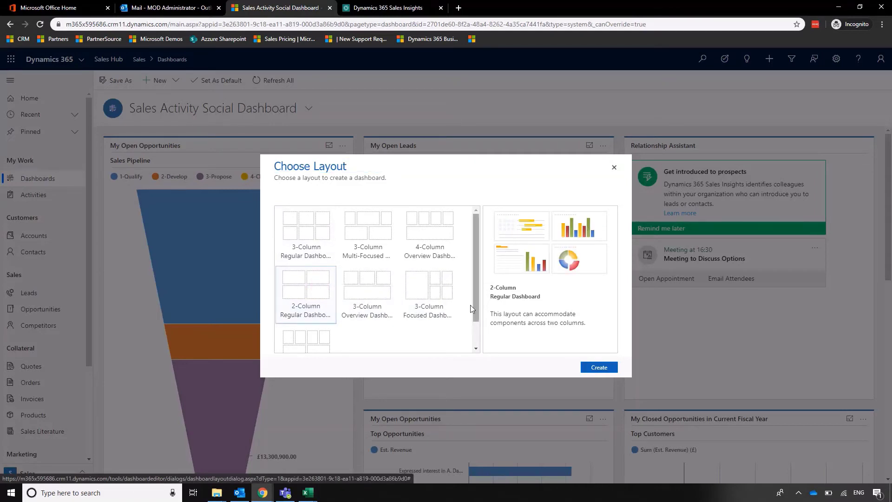
Step: Create the dashboard, maximize the editor, and name it 'My Dashboard'
{"action": "left_click", "coordinate": [599, 368]}
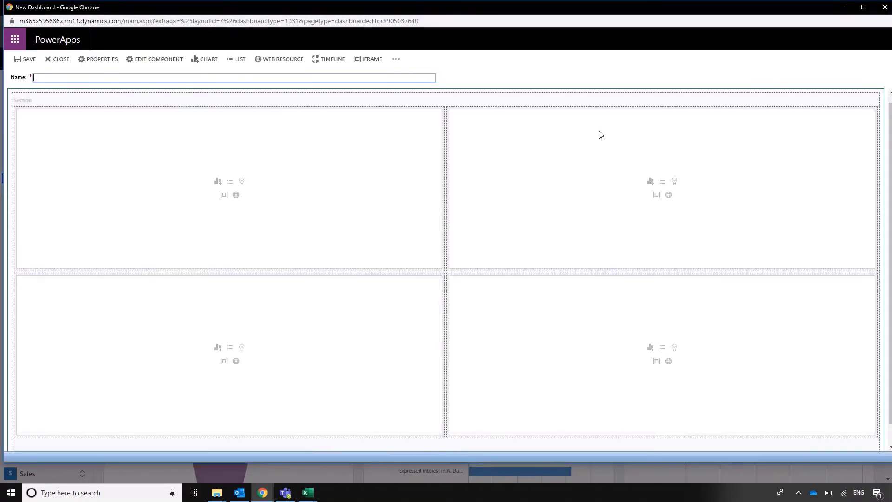
{"action": "left_click", "coordinate": [863, 7]}
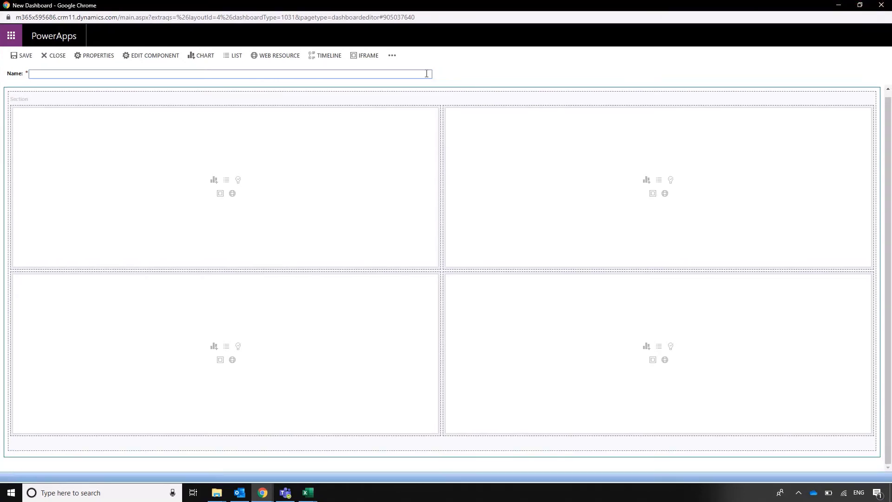
{"action": "left_click", "coordinate": [286, 77]}
{"action": "type", "text": "My Dashboard"}
Step: Add a list component with record type Activities to the top-left section
{"action": "left_click", "coordinate": [341, 134]}
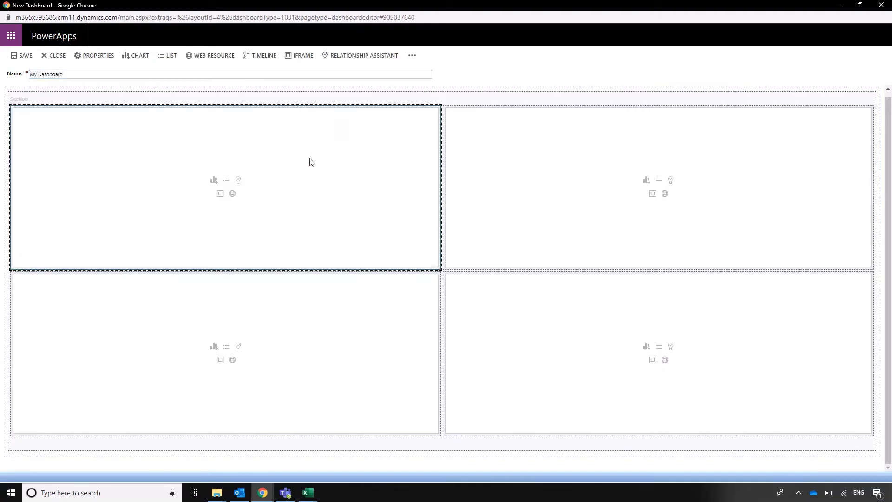
{"action": "left_click", "coordinate": [226, 181]}
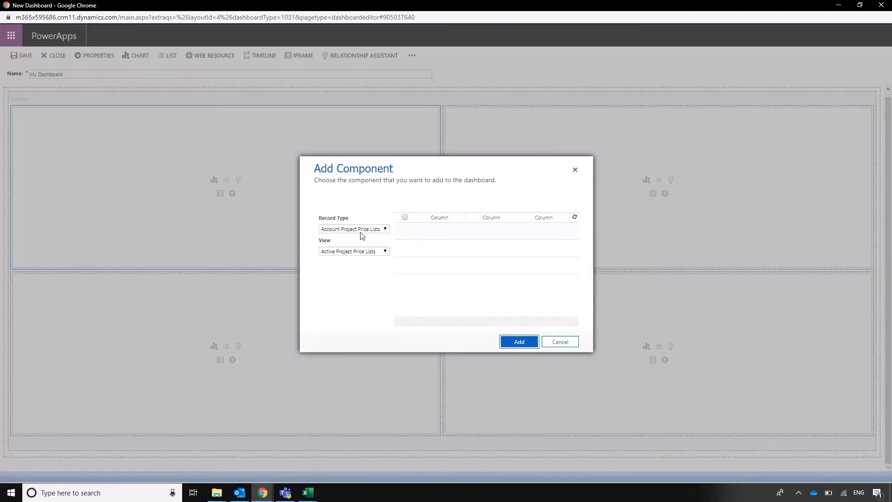
{"action": "left_click", "coordinate": [371, 230]}
{"action": "key", "text": "Down"}
{"action": "key", "text": "Down"}
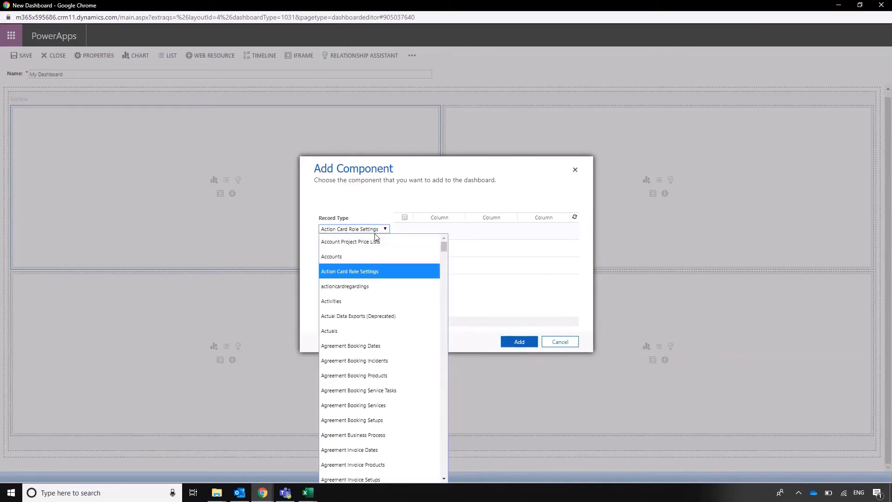
{"action": "key", "text": "Down"}
{"action": "key", "text": "Down"}
{"action": "key", "text": "Down"}
{"action": "key", "text": "Up"}
{"action": "key", "text": "Return"}
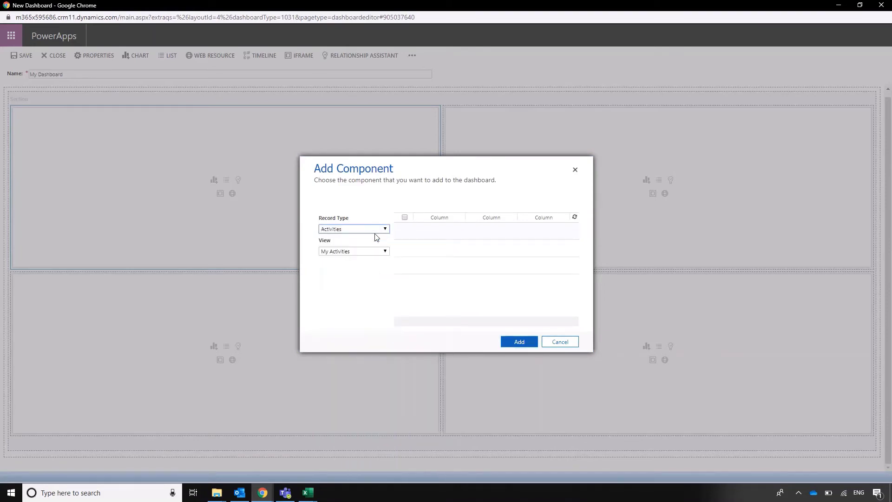
Step: Add the Activities list, then start a top-right chart on Closed Activities records
{"action": "left_click", "coordinate": [518, 342]}
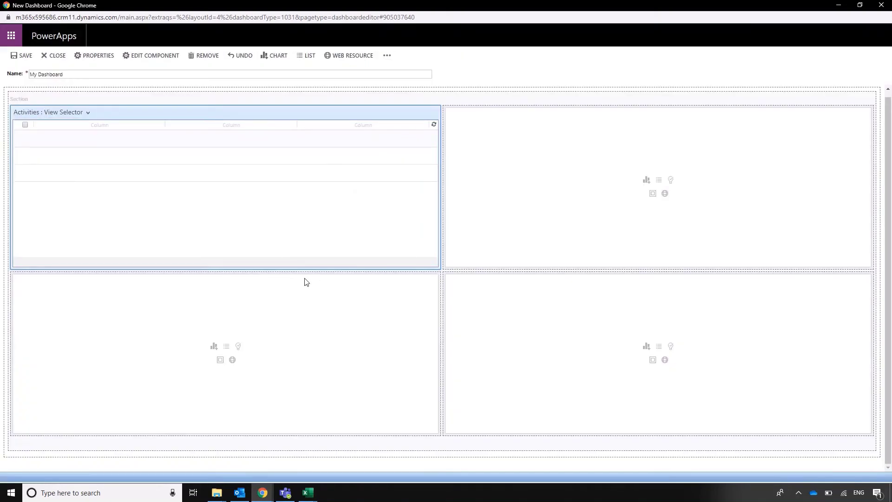
{"action": "left_click", "coordinate": [646, 181]}
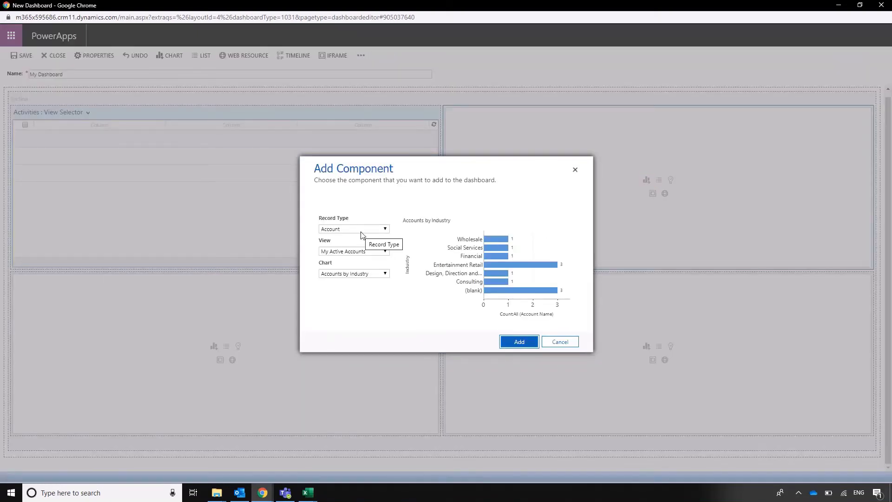
{"action": "left_click", "coordinate": [360, 229]}
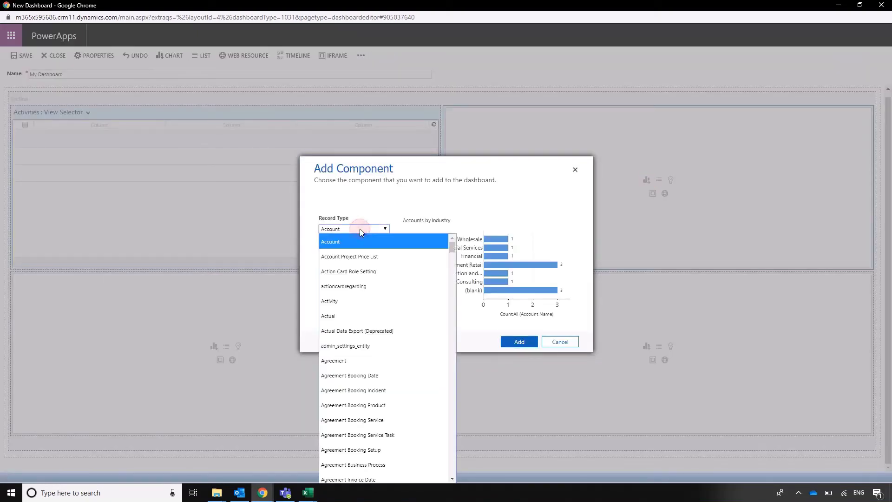
{"action": "left_click", "coordinate": [378, 302]}
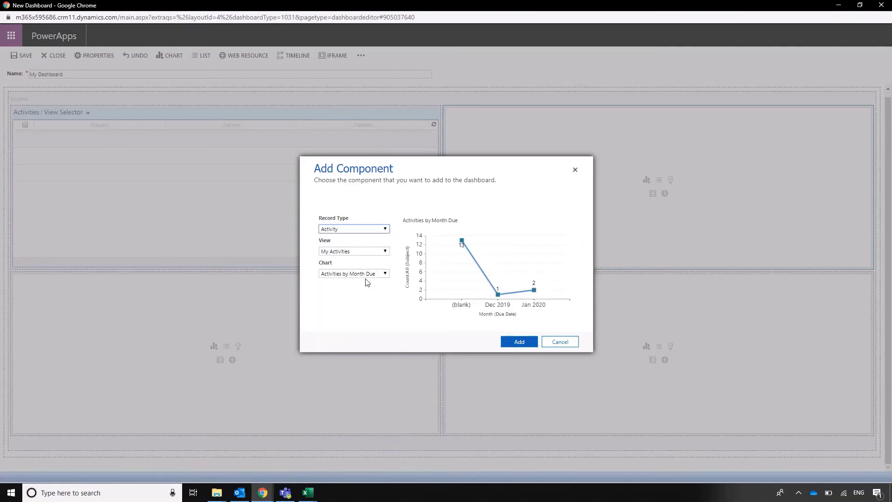
{"action": "left_click", "coordinate": [365, 252]}
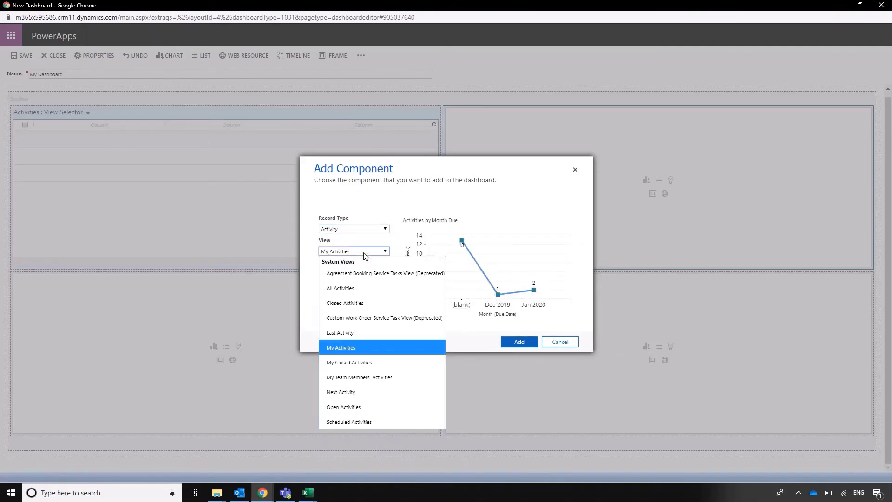
{"action": "left_click", "coordinate": [367, 302]}
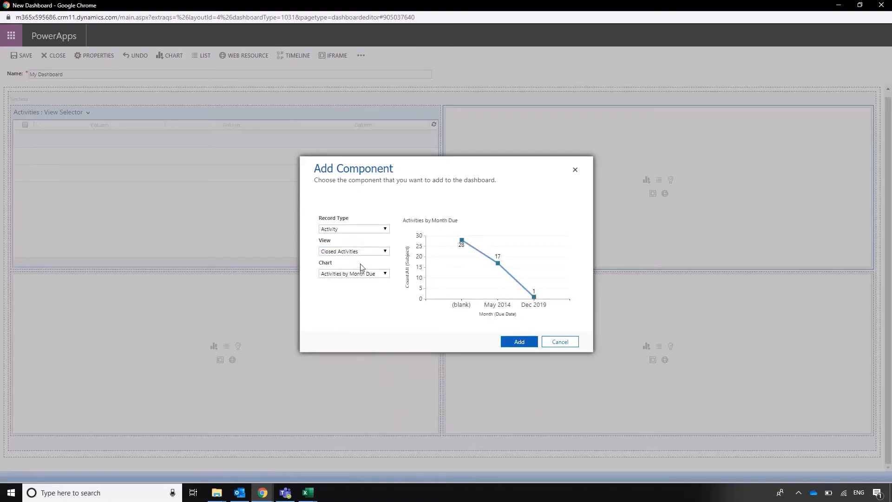
Step: Switch the chart to Phone Call records with the All Phone Calls view and add it
{"action": "left_click", "coordinate": [361, 251]}
{"action": "left_click", "coordinate": [361, 229]}
{"action": "type", "text": "phone"}
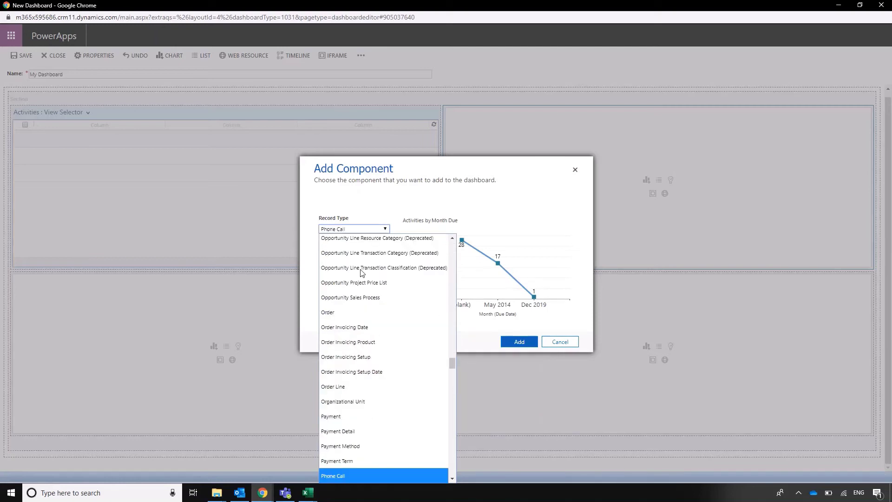
{"action": "key", "text": "Return"}
{"action": "left_click", "coordinate": [360, 251]}
{"action": "left_click", "coordinate": [376, 274]}
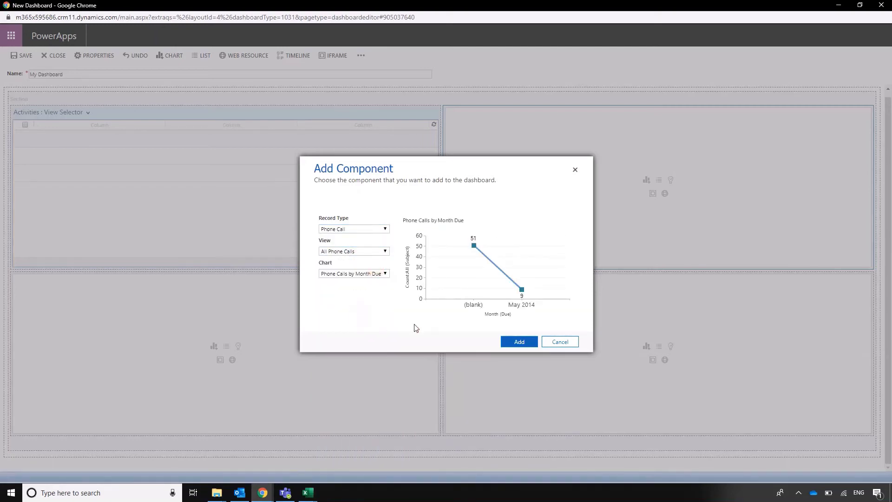
{"action": "left_click", "coordinate": [529, 346]}
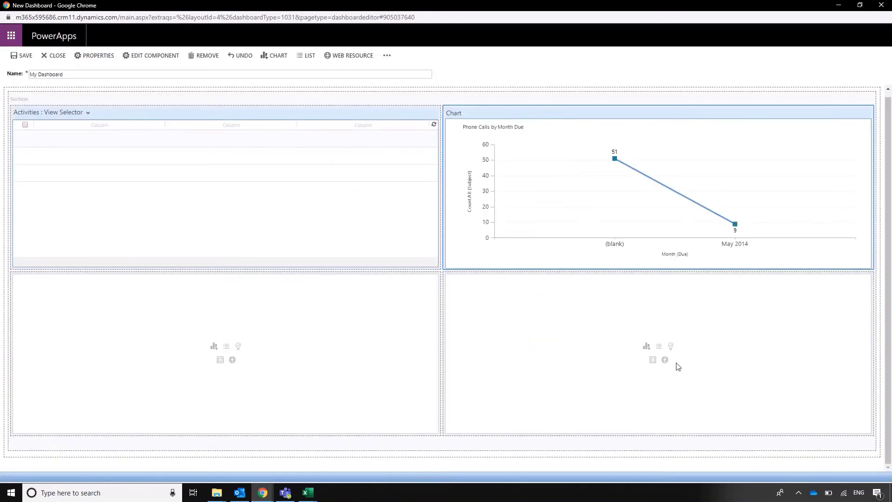
Step: Add the Opportunities list with the Won Opportunities - Actual vs Decision Date view to the lower-left slot
{"action": "left_click", "coordinate": [227, 347]}
{"action": "left_click", "coordinate": [359, 230]}
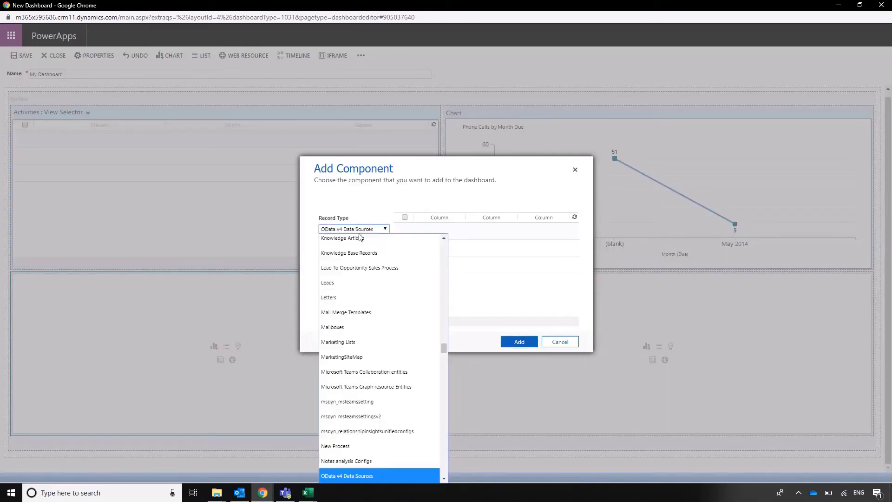
{"action": "left_click", "coordinate": [358, 232]}
{"action": "left_click", "coordinate": [365, 251]}
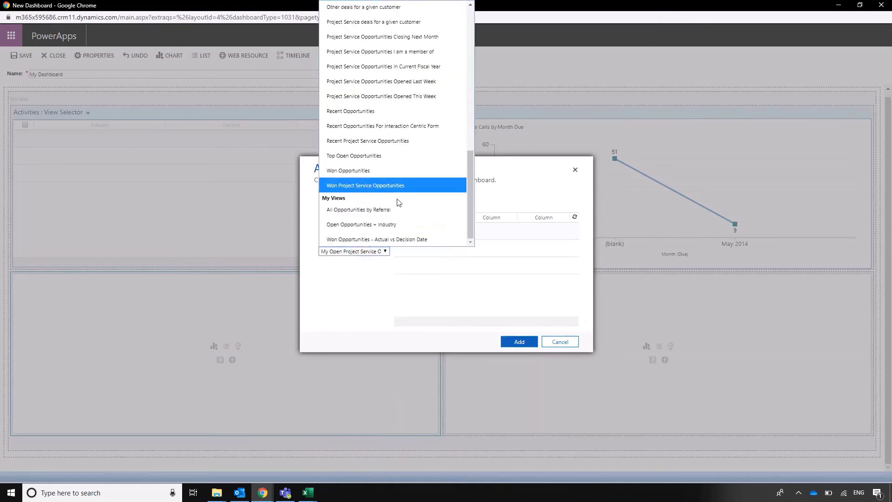
{"action": "left_click", "coordinate": [413, 237]}
{"action": "left_click", "coordinate": [519, 343]}
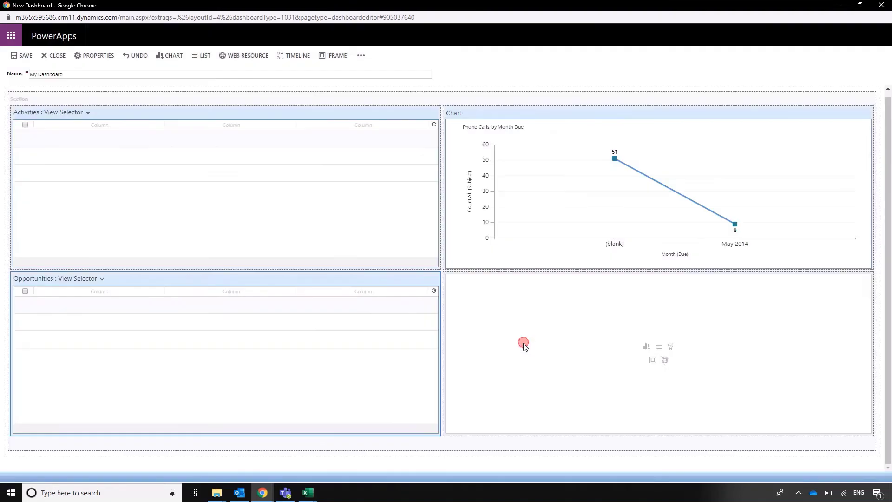
Step: Start a lower-right chart on Opportunity records using the Won Opportunities view
{"action": "left_click", "coordinate": [648, 348]}
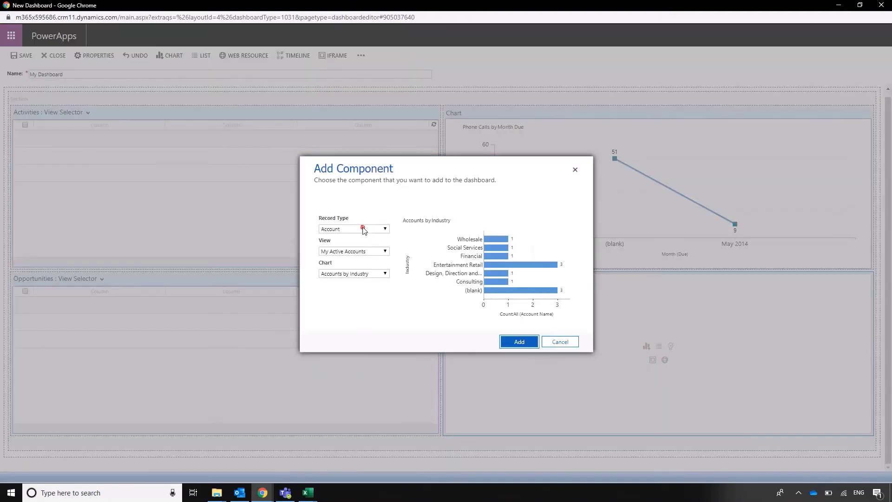
{"action": "left_click", "coordinate": [362, 230]}
{"action": "type", "text": "opp"}
{"action": "key", "text": "Return"}
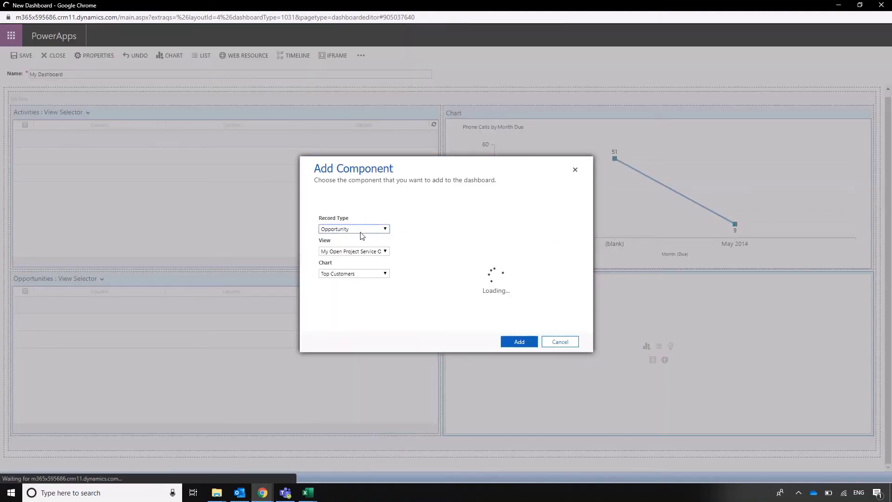
{"action": "left_click", "coordinate": [362, 252]}
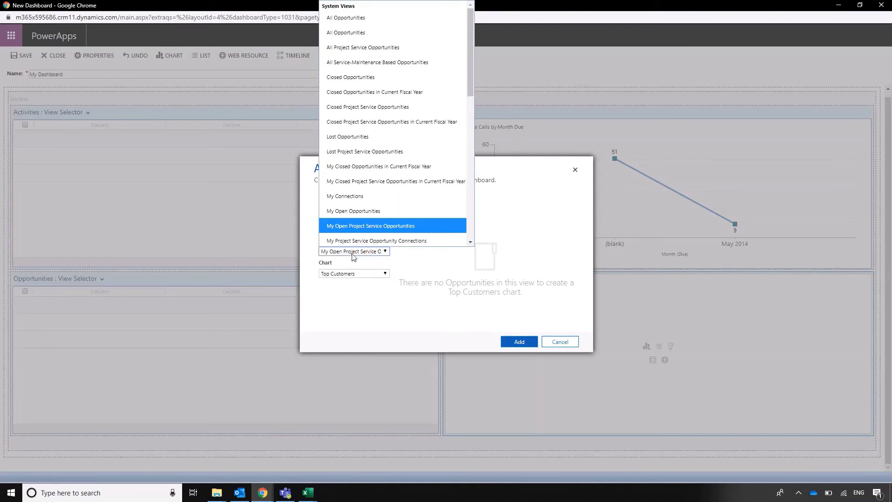
{"action": "key", "text": "Down"}
{"action": "key", "text": "Down"}
{"action": "key", "text": "Down"}
{"action": "scroll", "coordinate": [422, 232], "scroll_direction": "down", "scroll_amount": 5}
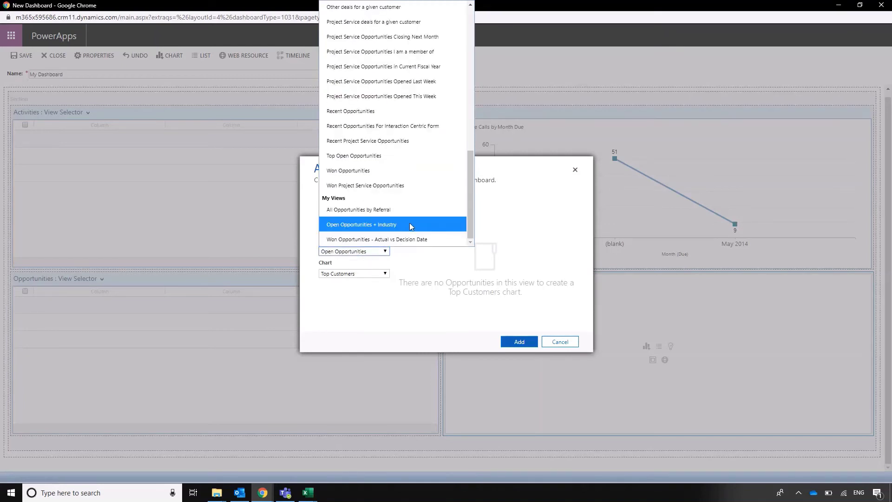
{"action": "left_click", "coordinate": [383, 172]}
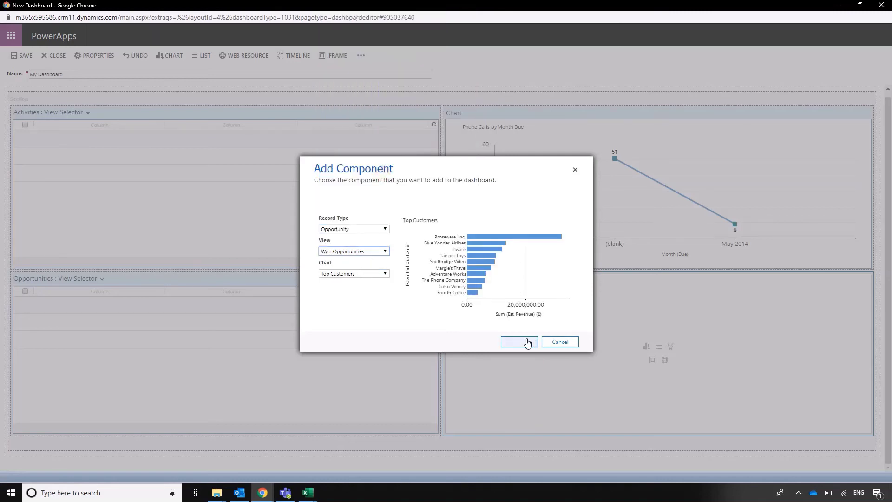
Step: Add the Top Customers chart to the lower-right slot, close the editor and confirm Done
{"action": "left_click", "coordinate": [524, 342]}
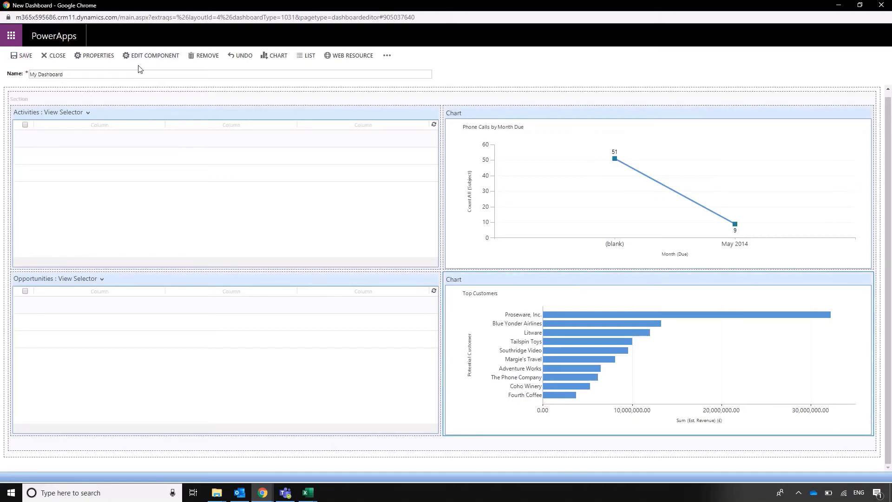
{"action": "left_click", "coordinate": [54, 55]}
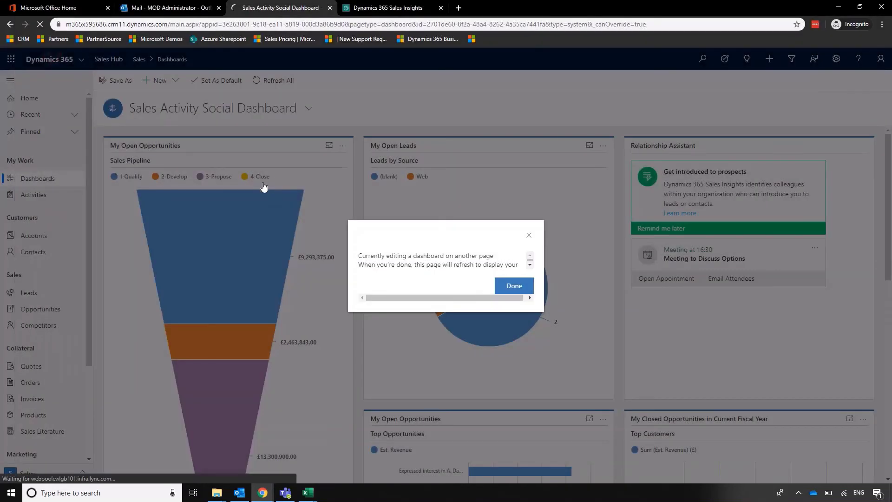
{"action": "left_click", "coordinate": [508, 285]}
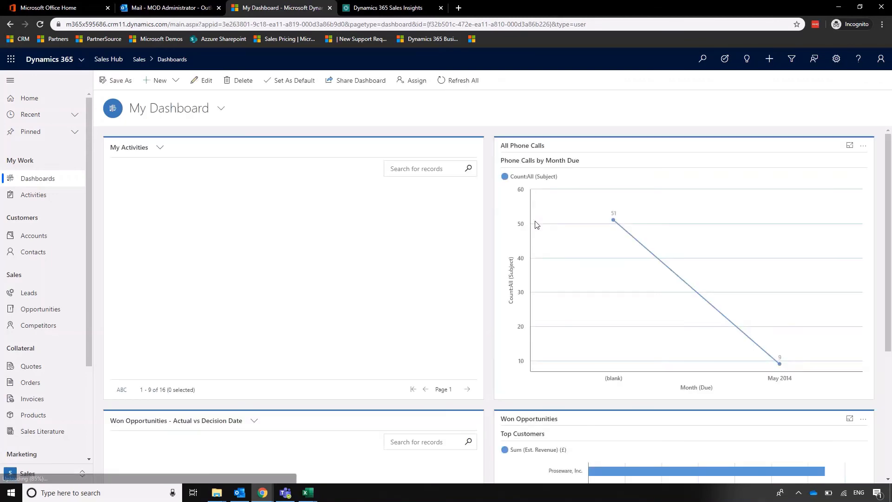
{"action": "scroll", "coordinate": [576, 287], "scroll_direction": "down", "scroll_amount": 2}
{"action": "scroll", "coordinate": [577, 287], "scroll_direction": "down", "scroll_amount": 2}
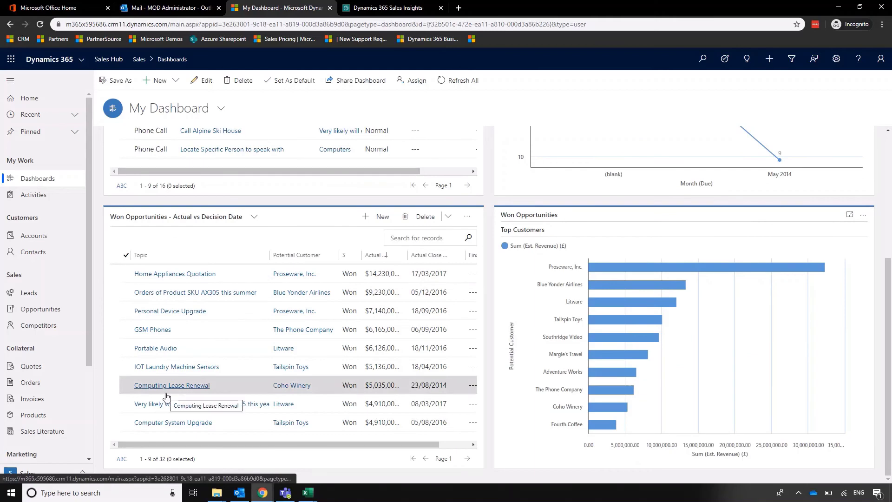
{"action": "scroll", "coordinate": [164, 392], "scroll_direction": "up", "scroll_amount": 4}
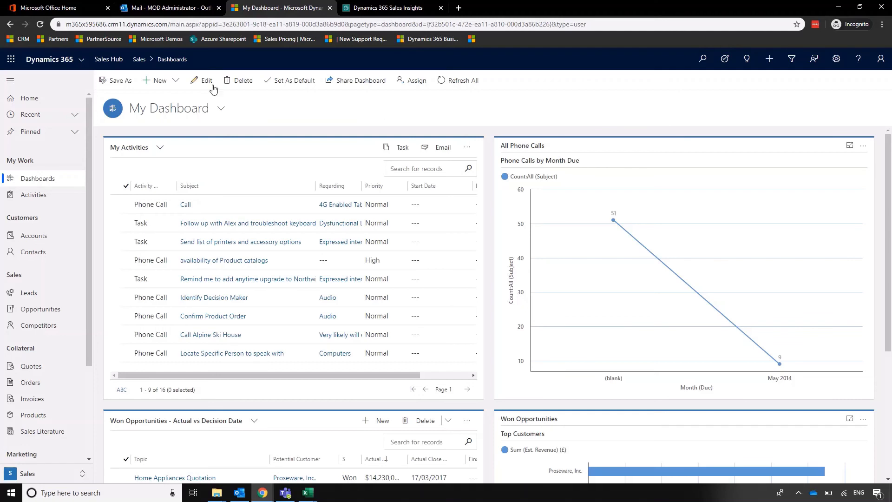
{"action": "left_click", "coordinate": [171, 107]}
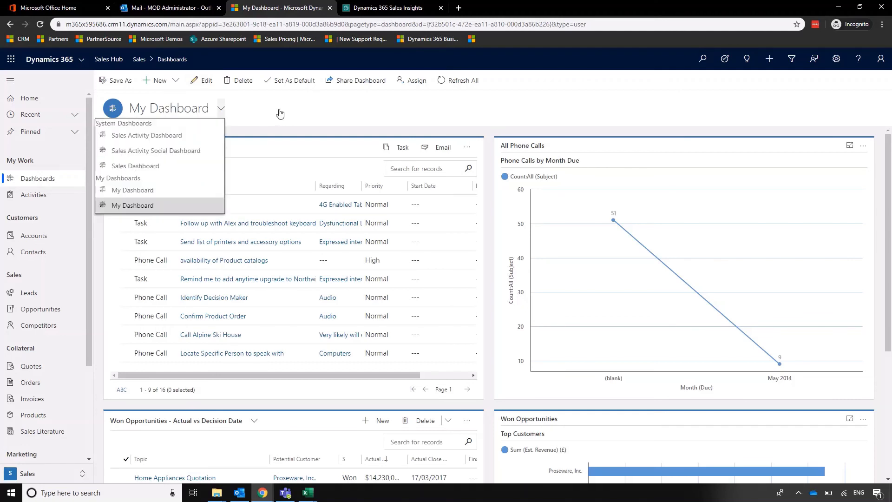
{"action": "left_click", "coordinate": [284, 110]}
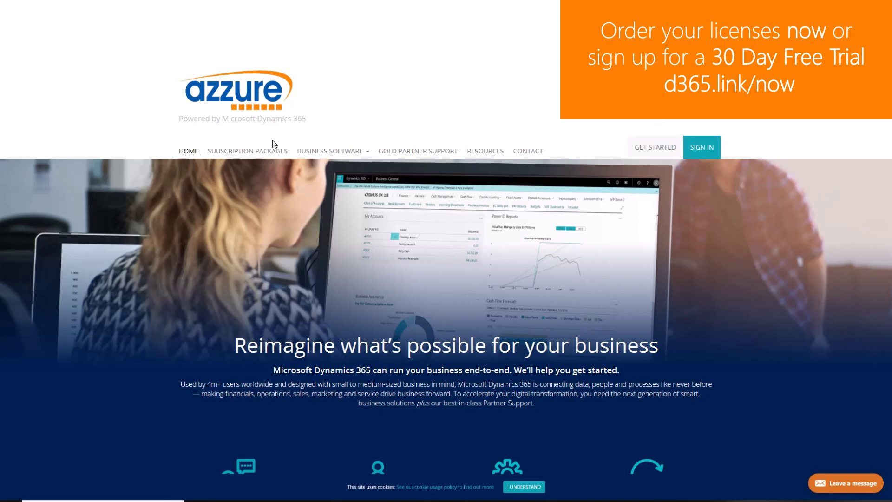
Step: Go to Subscription Packages and open the Business Central [Premium] product page
{"action": "left_click", "coordinate": [268, 152]}
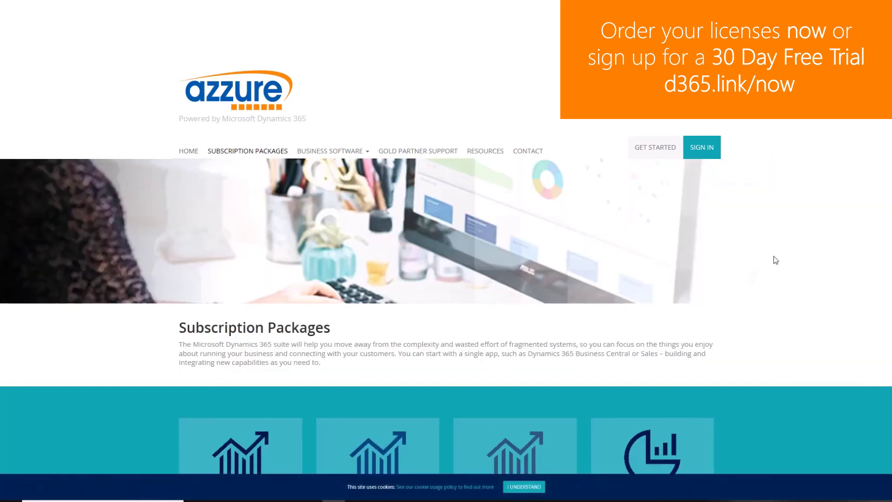
{"action": "scroll", "coordinate": [774, 256], "scroll_direction": "down", "scroll_amount": 3}
{"action": "scroll", "coordinate": [775, 256], "scroll_direction": "down", "scroll_amount": 2}
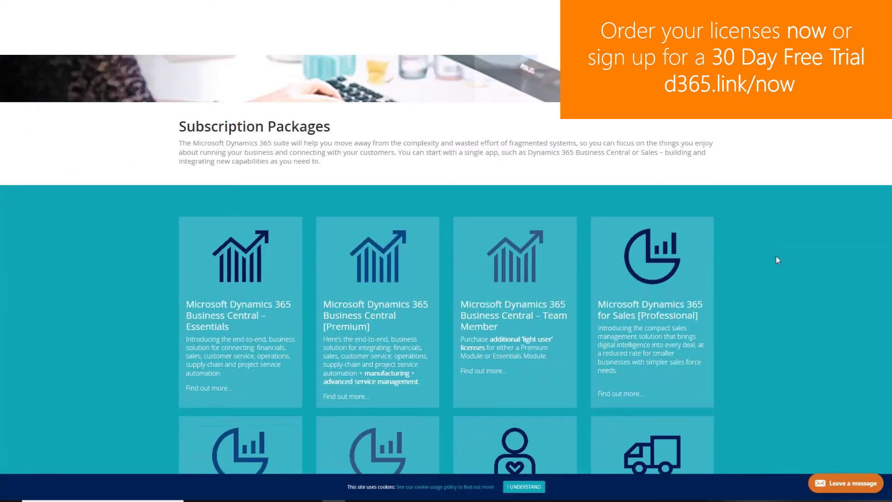
{"action": "left_click", "coordinate": [403, 278]}
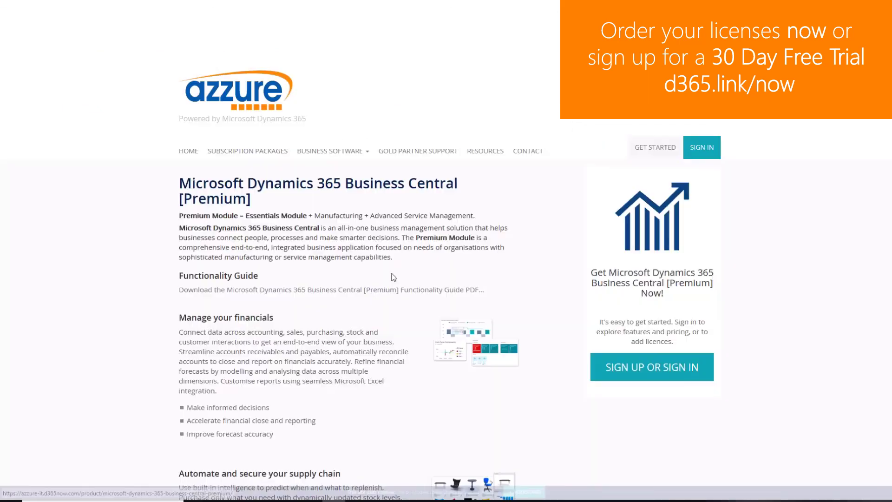
Step: Continue to the Getting Started sign-up or sign-in page
{"action": "scroll", "coordinate": [560, 405], "scroll_direction": "down", "scroll_amount": 2}
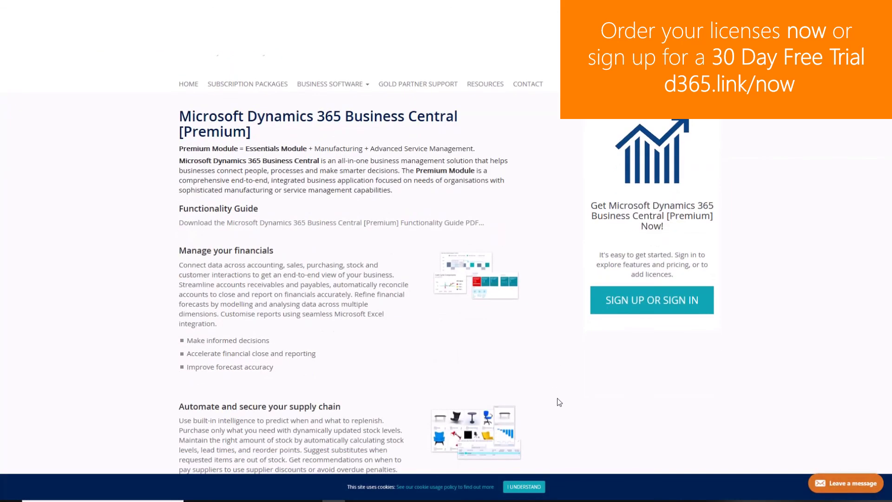
{"action": "left_click", "coordinate": [643, 304]}
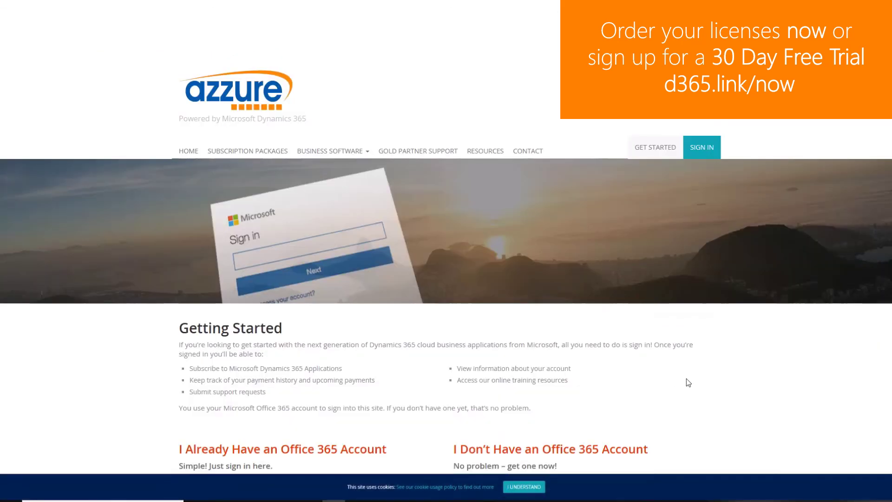
{"action": "scroll", "coordinate": [687, 378], "scroll_direction": "down", "scroll_amount": 2}
{"action": "scroll", "coordinate": [697, 375], "scroll_direction": "down", "scroll_amount": 4}
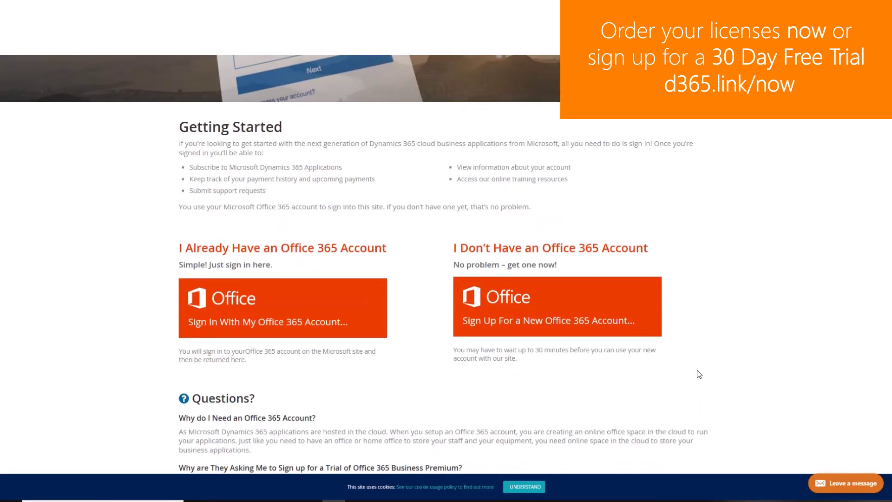